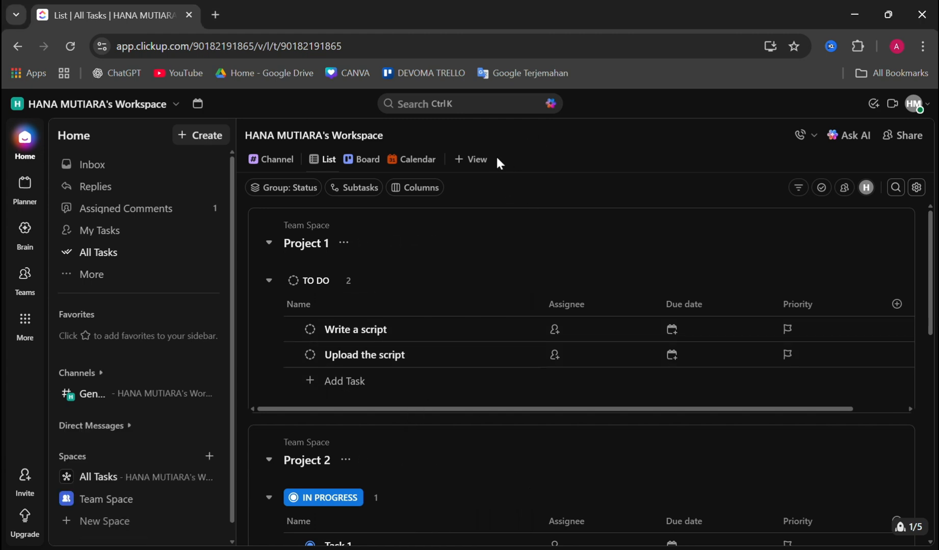
left_click(480, 160)
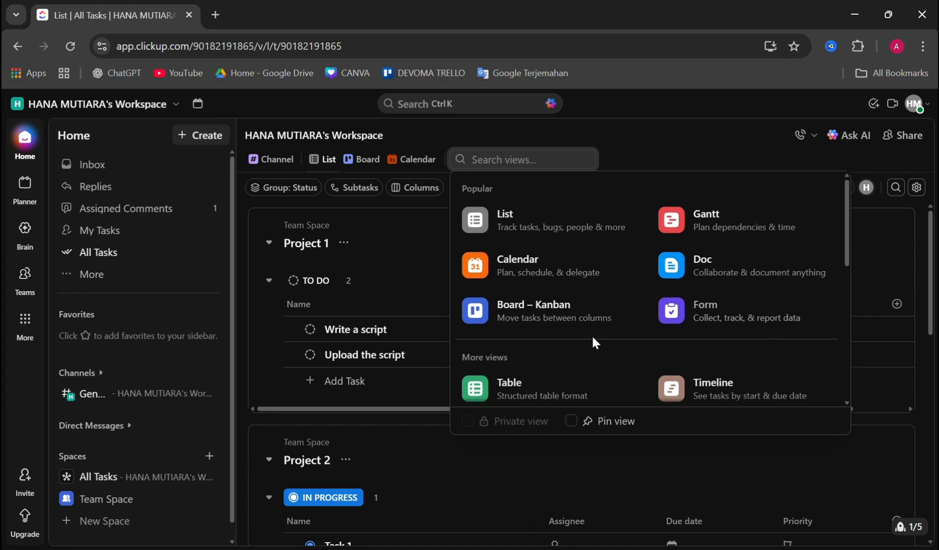
scroll(593, 340, "down", 2)
scroll(591, 334, "down", 1)
scroll(591, 339, "up", 4)
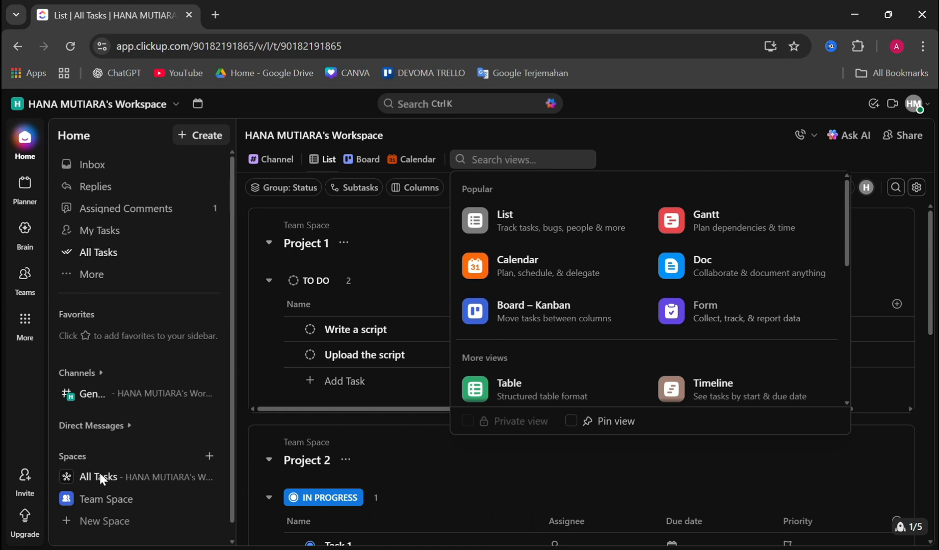
left_click(108, 500)
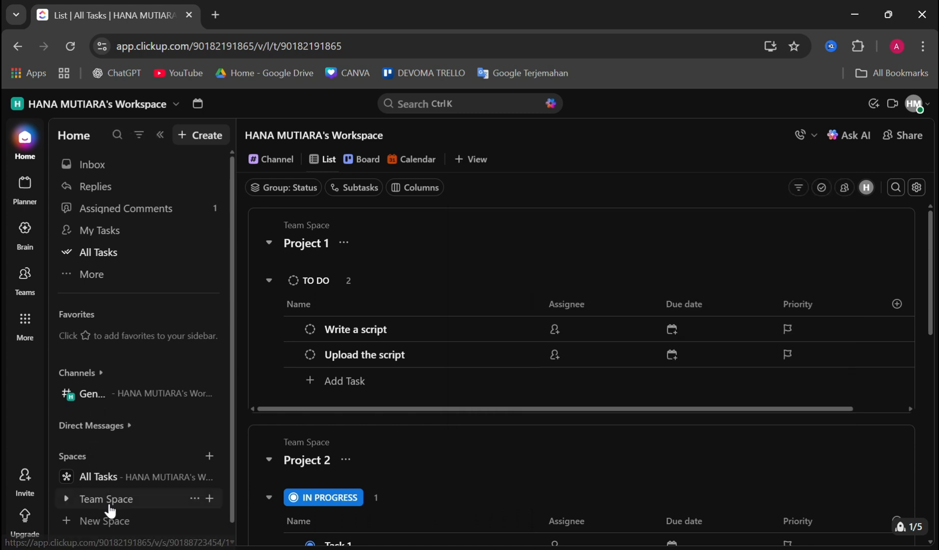
Open the Team Space and add a Form view to it
right_click(110, 498)
left_click(102, 499)
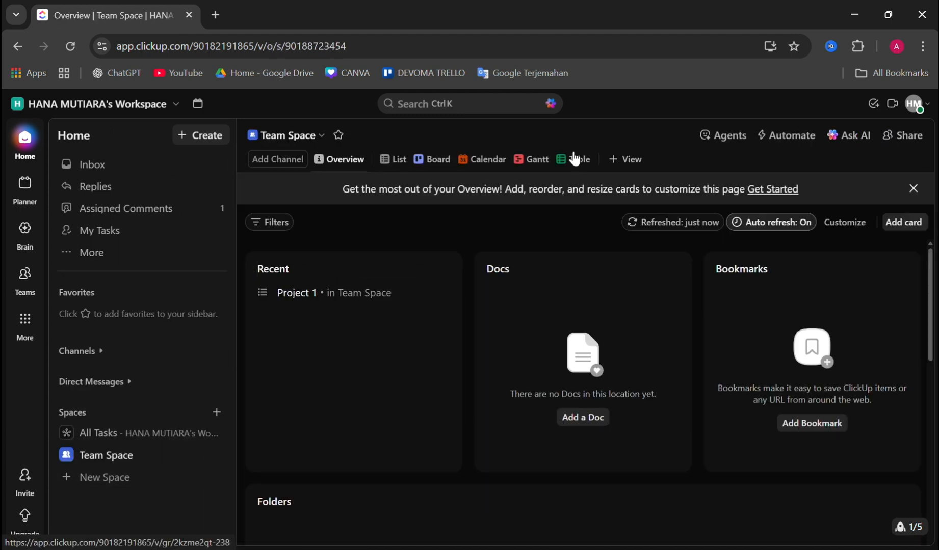
left_click(623, 159)
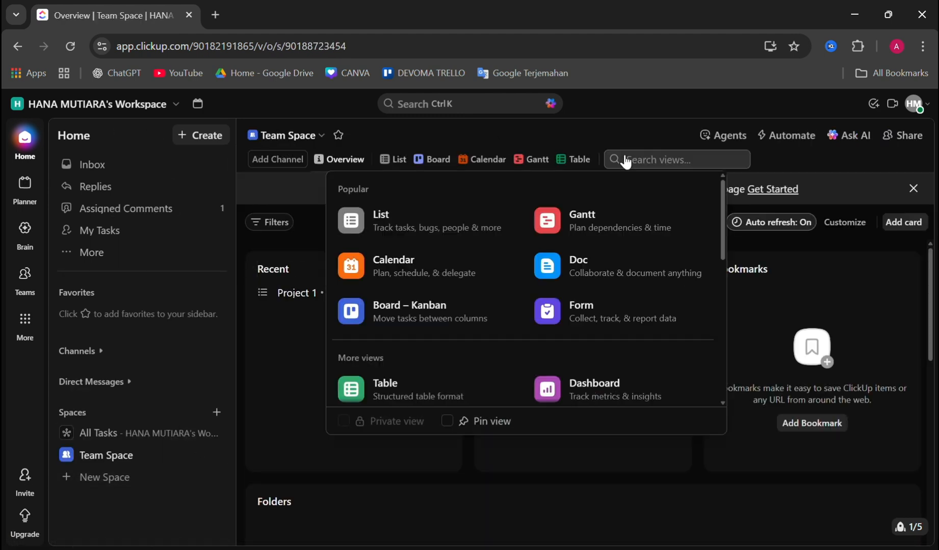
left_click(599, 312)
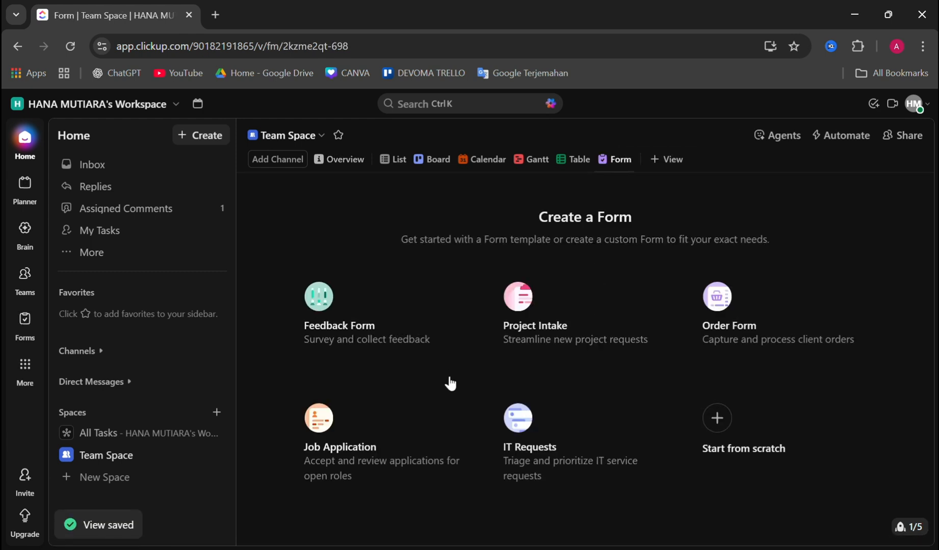
Create the form from the Feedback Form template and save its submissions to the Project 1 list
scroll(443, 348, "right", 3)
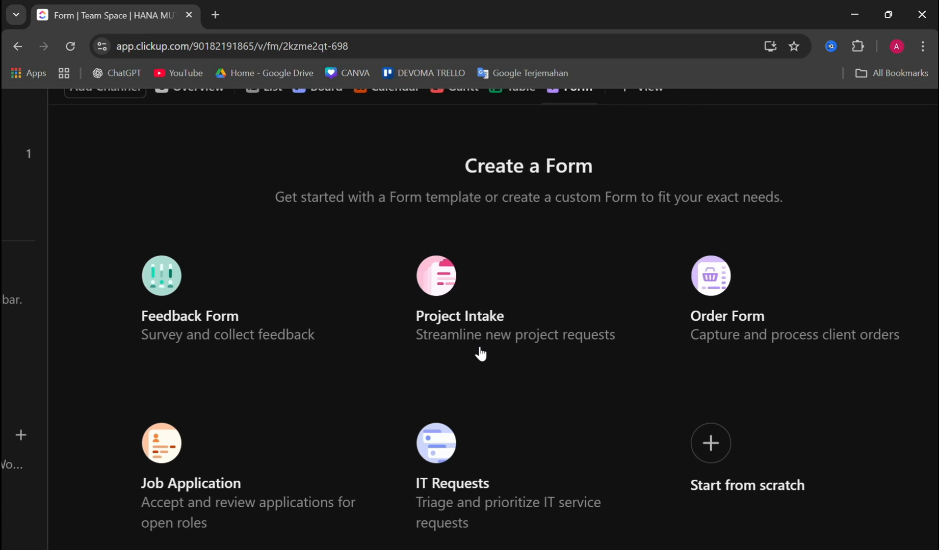
scroll(480, 354, "down", 1)
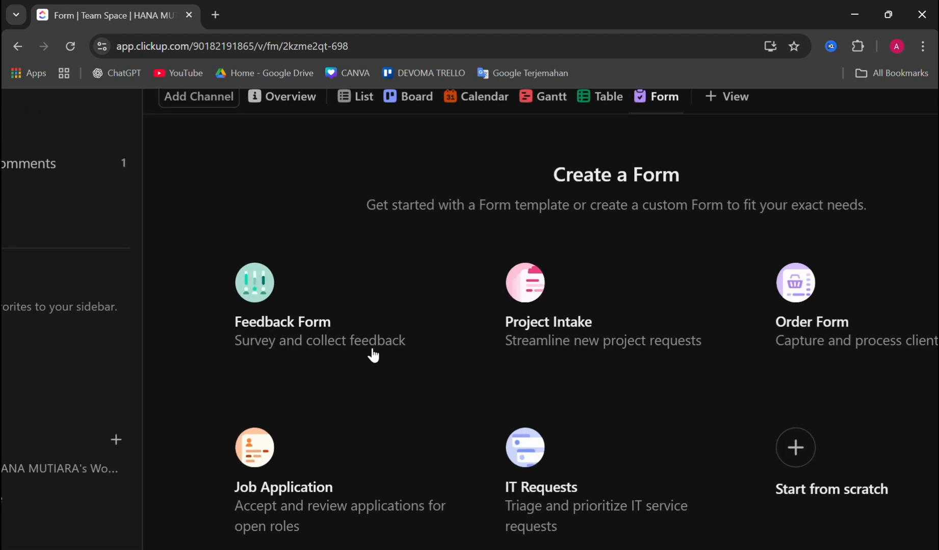
left_click(315, 326)
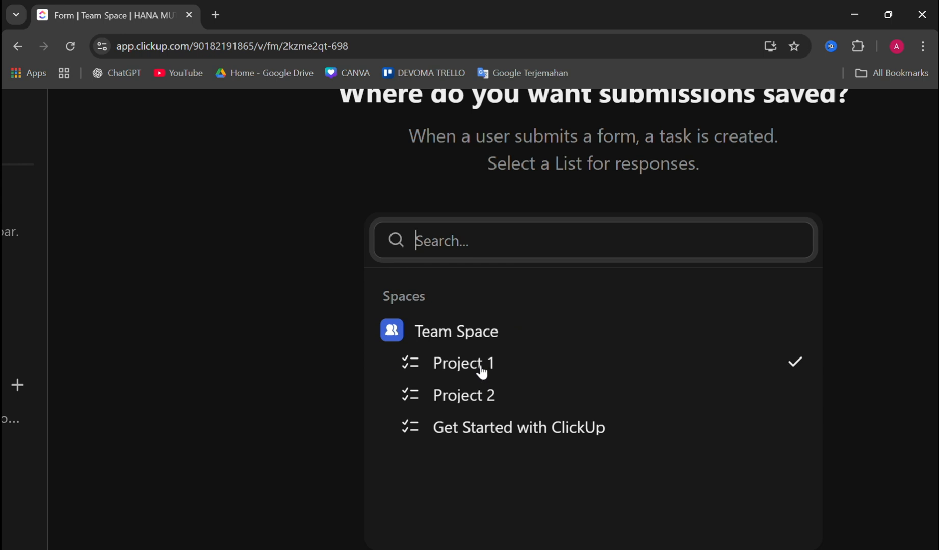
left_click(480, 364)
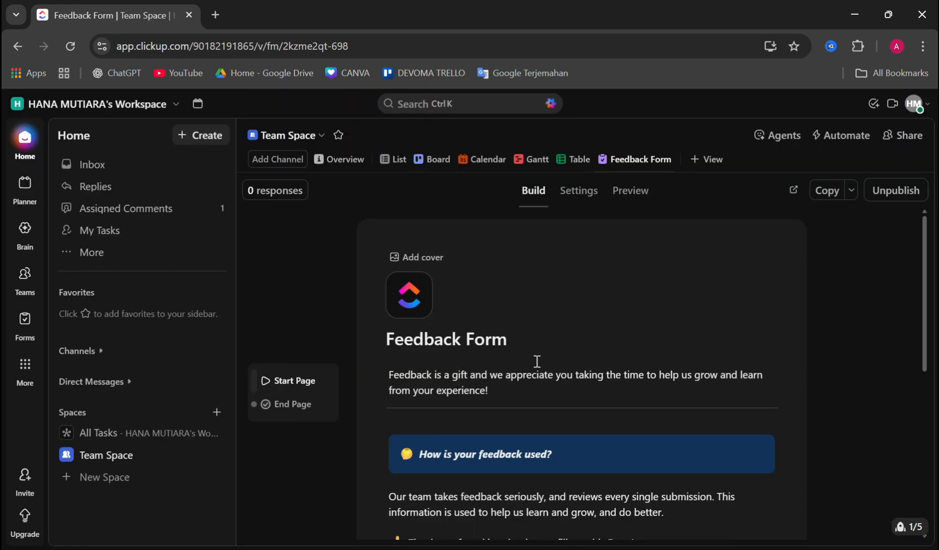
Look over the feedback form's end page, then its start page with the introduction and questions
left_click(304, 405)
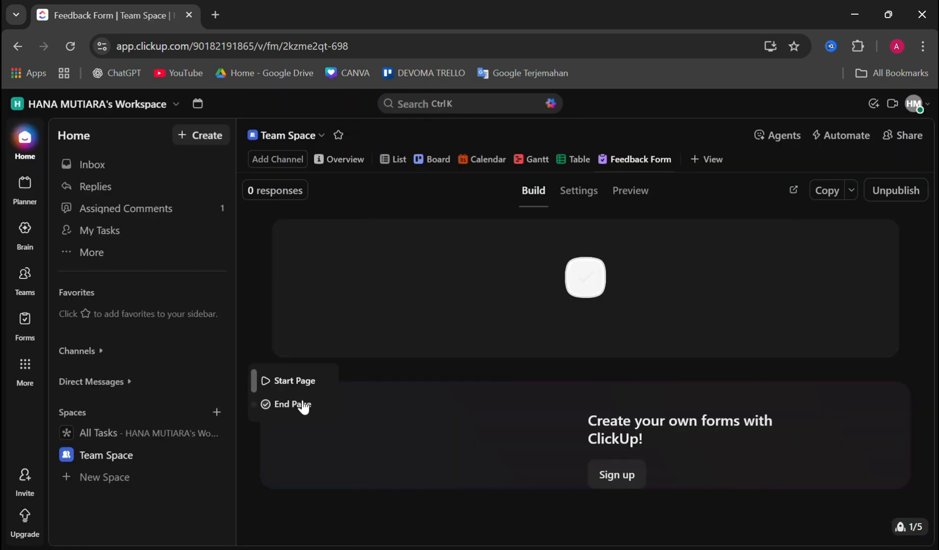
left_click(312, 386)
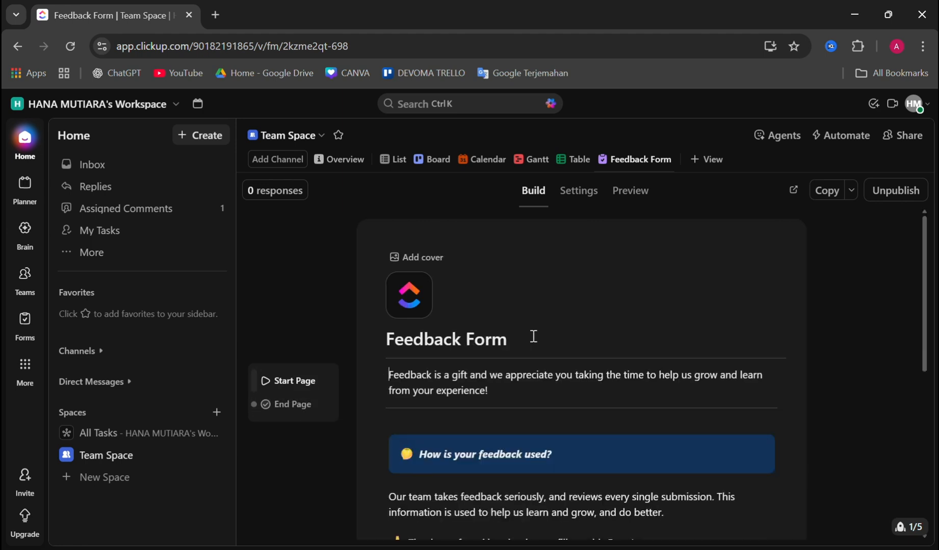
scroll(578, 339, "down", 5)
scroll(576, 340, "up", 5)
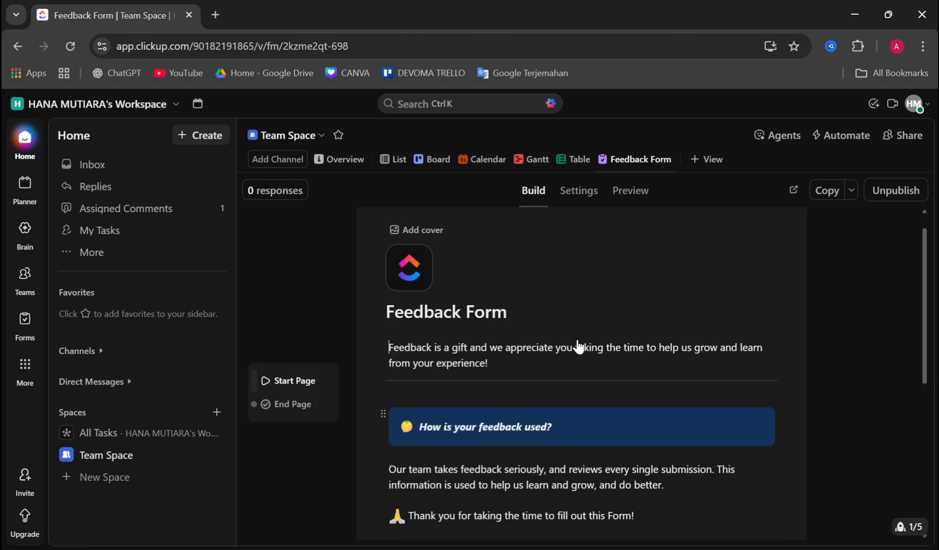
scroll(563, 364, "down", 7)
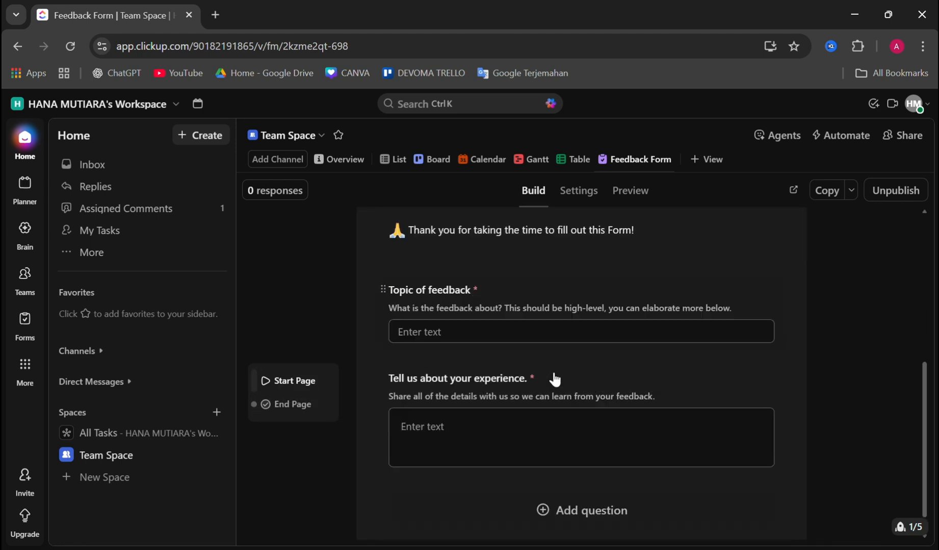
scroll(555, 379, "up", 7)
scroll(555, 380, "down", 5)
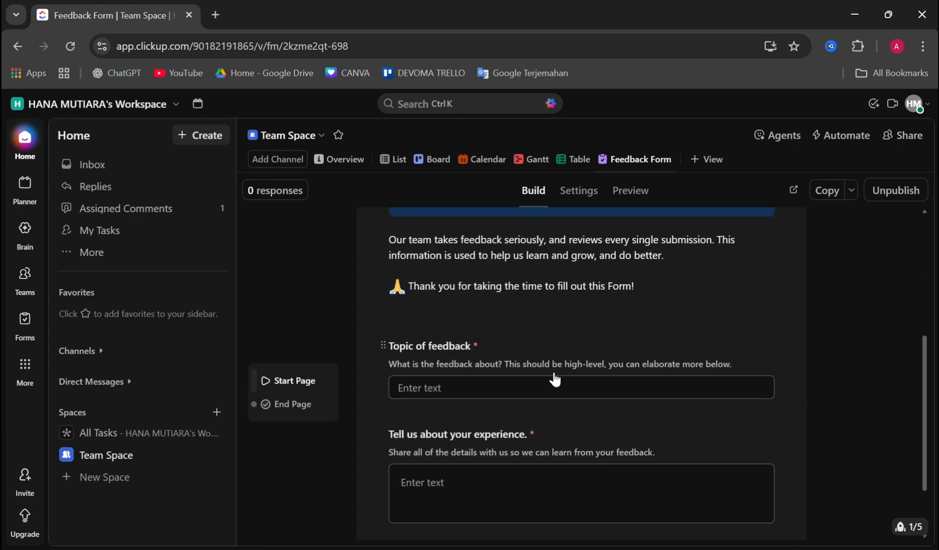
scroll(555, 377, "up", 5)
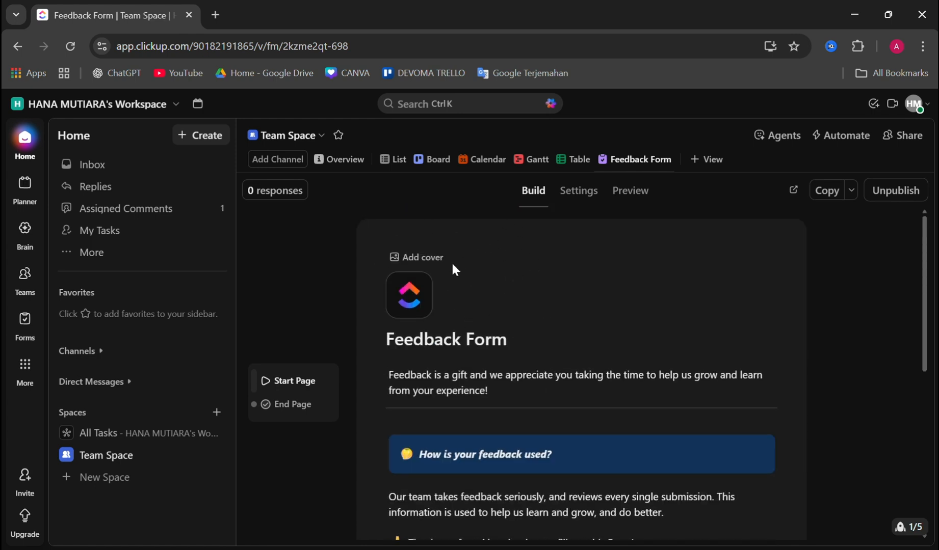
Try to add a cover to the feedback form
left_click(431, 260)
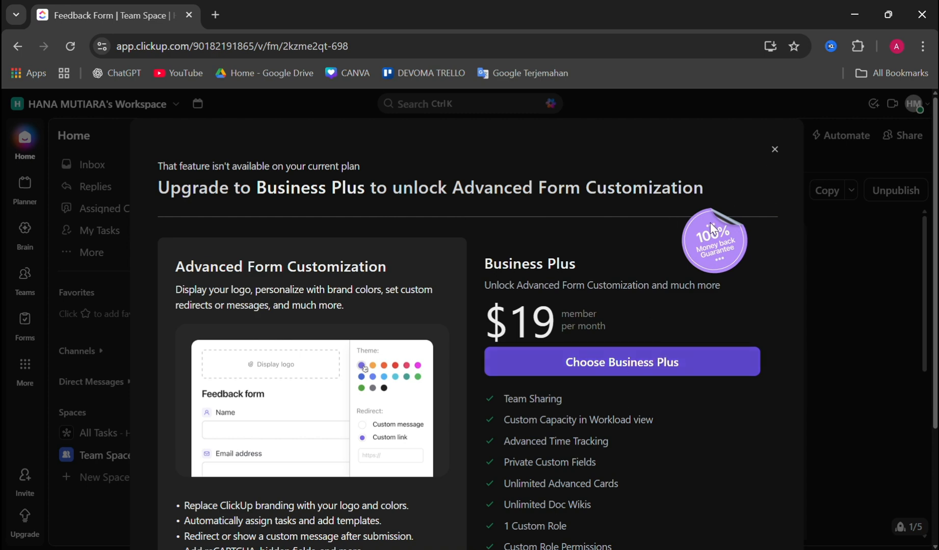
left_click(774, 149)
Examine the form's introduction text, its information block, and the feedback topic and experience questions
scroll(566, 337, "down", 3)
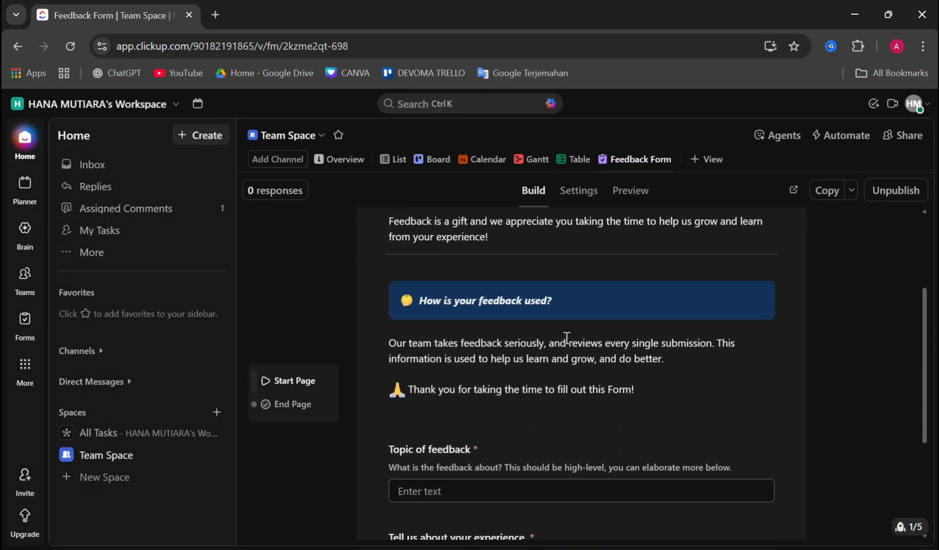
scroll(515, 299, "up", 1)
left_click(499, 300)
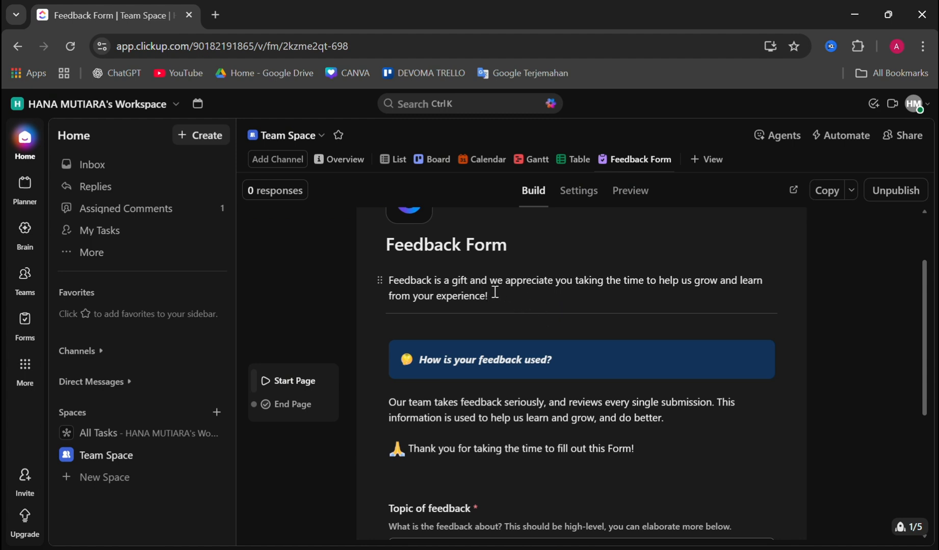
scroll(506, 294, "down", 1)
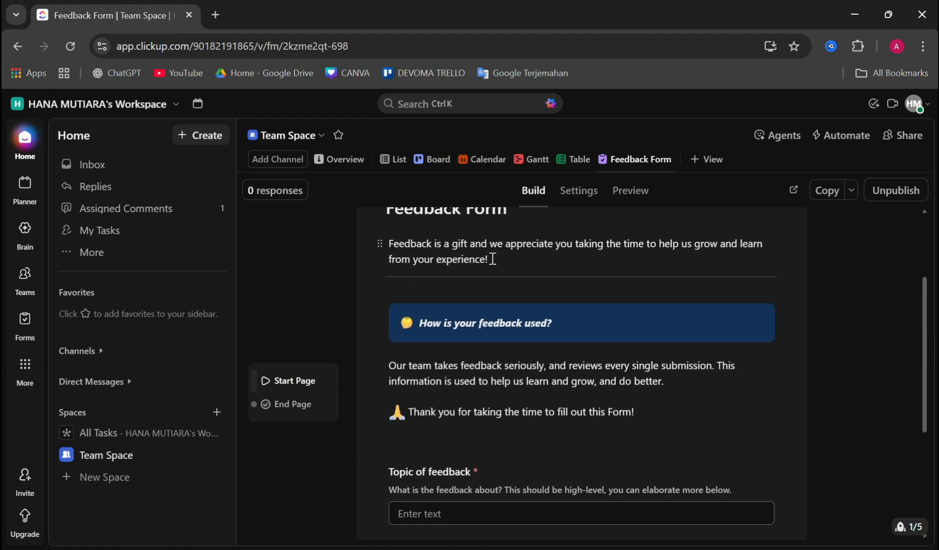
scroll(507, 266, "up", 1)
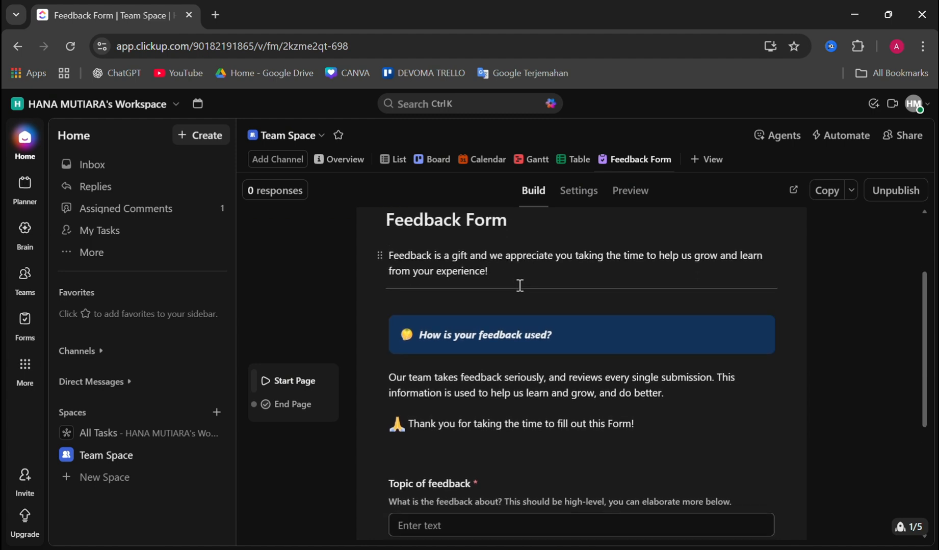
scroll(549, 382, "down", 3)
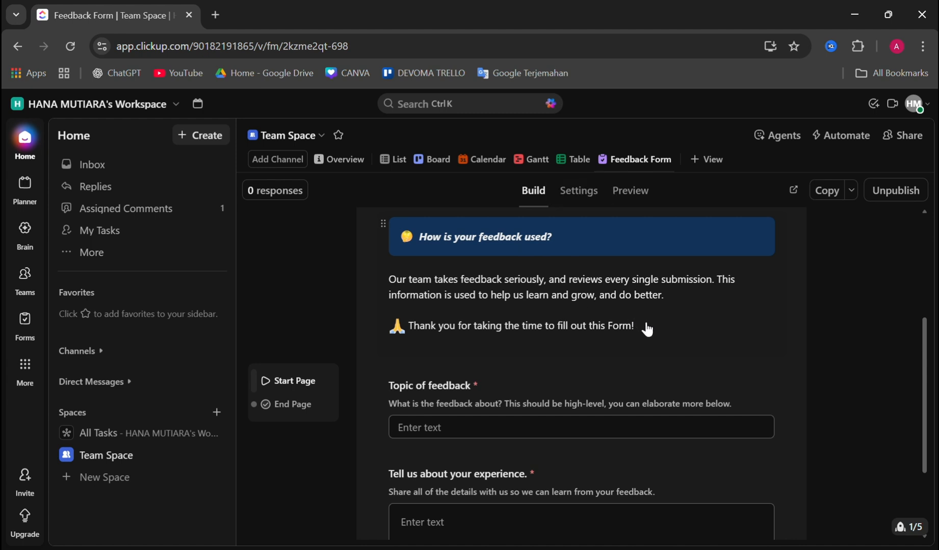
left_click(645, 323)
scroll(609, 298, "up", 2)
scroll(607, 298, "down", 3)
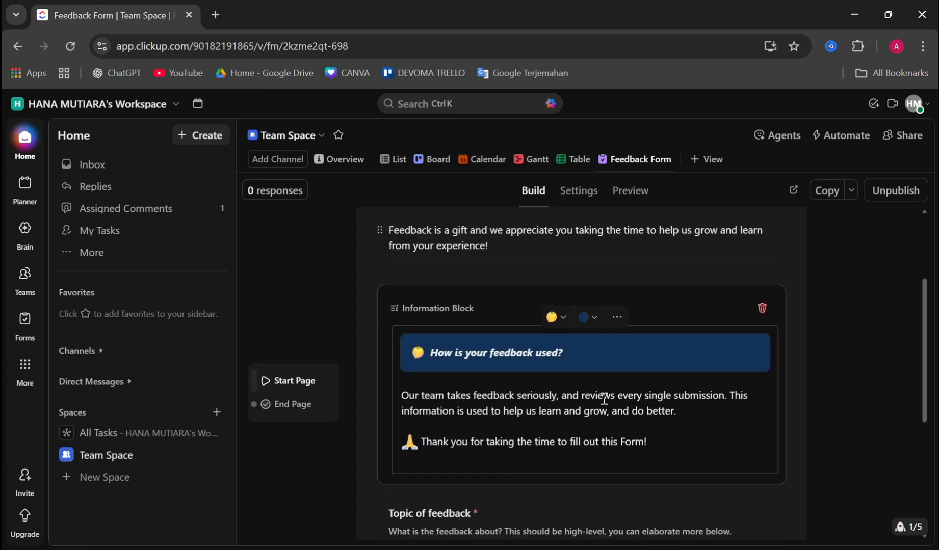
left_click(852, 277)
scroll(656, 387, "down", 3)
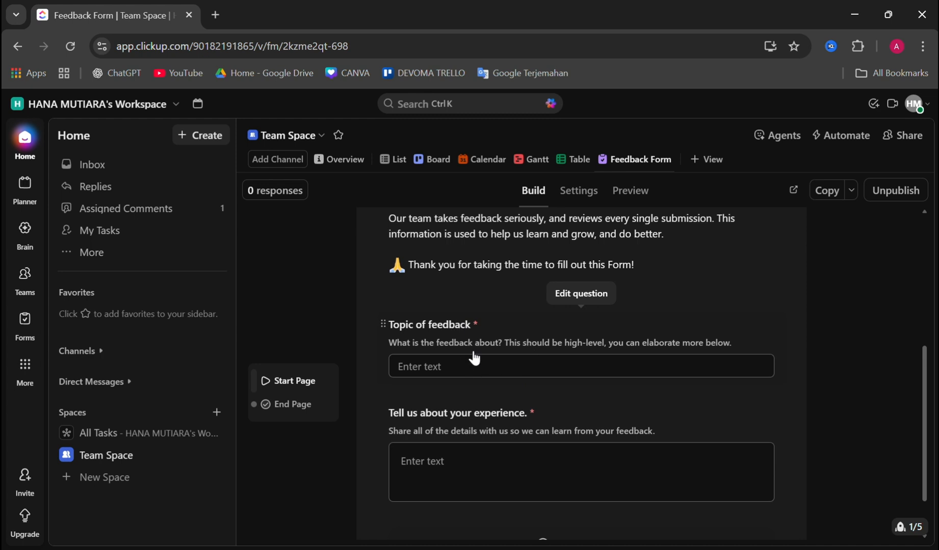
scroll(524, 392, "down", 1)
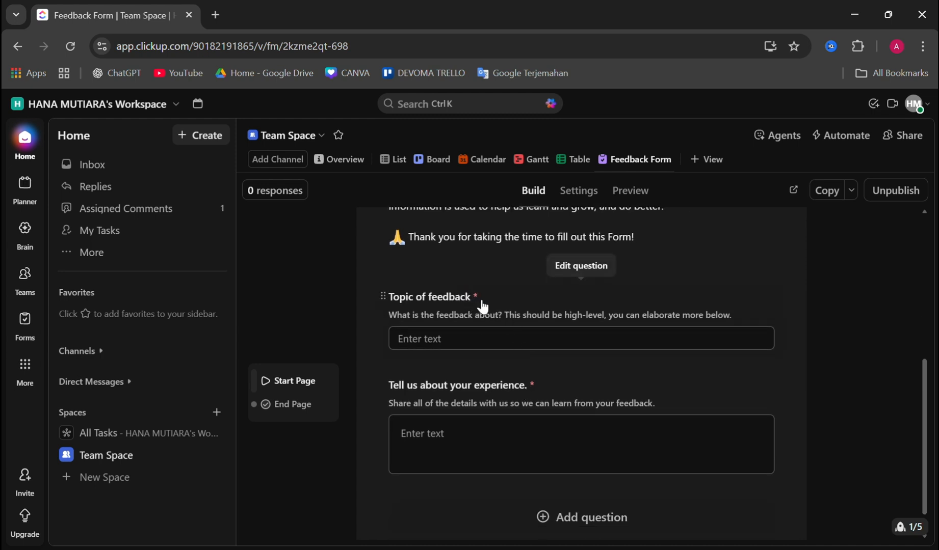
scroll(533, 348, "down", 1)
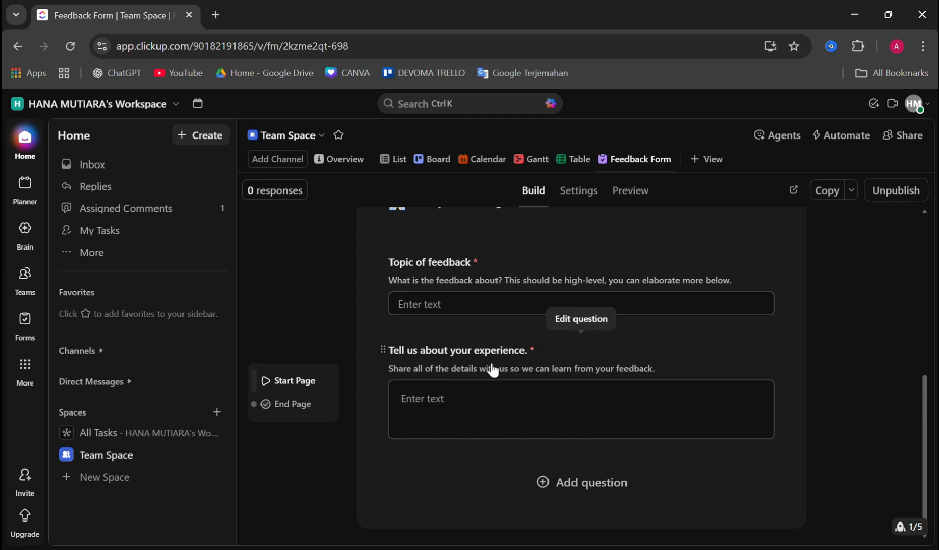
left_click(492, 404)
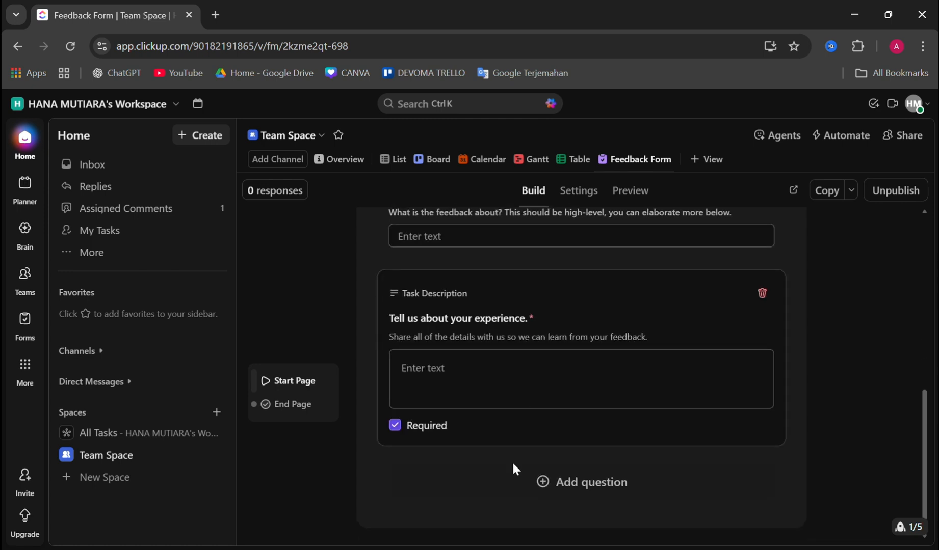
Start adding a question below the experience question that uses a new Number field
left_click(604, 487)
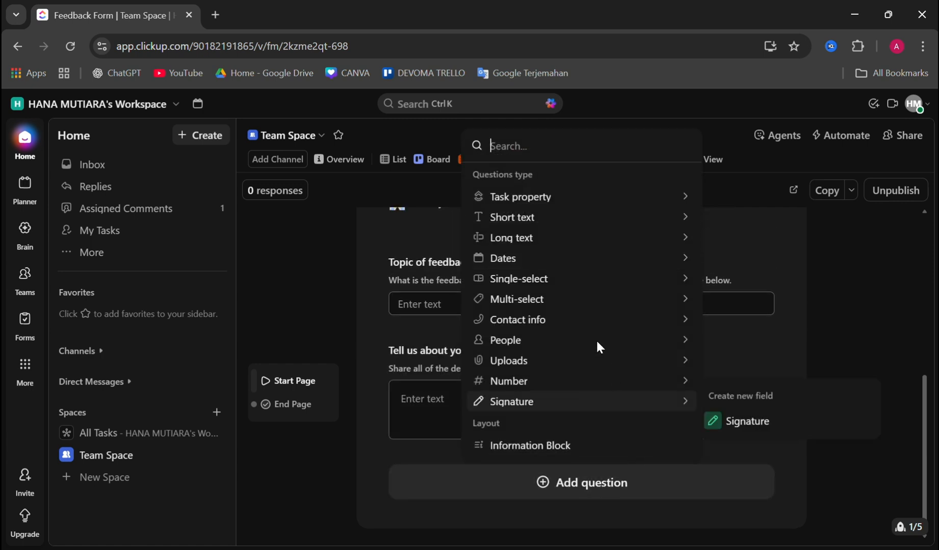
mouse_move(555, 217)
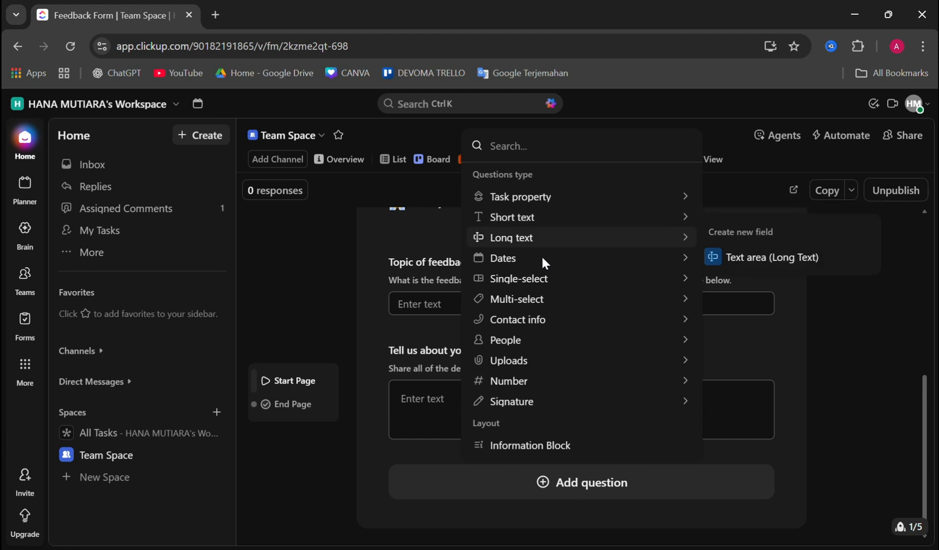
mouse_move(545, 341)
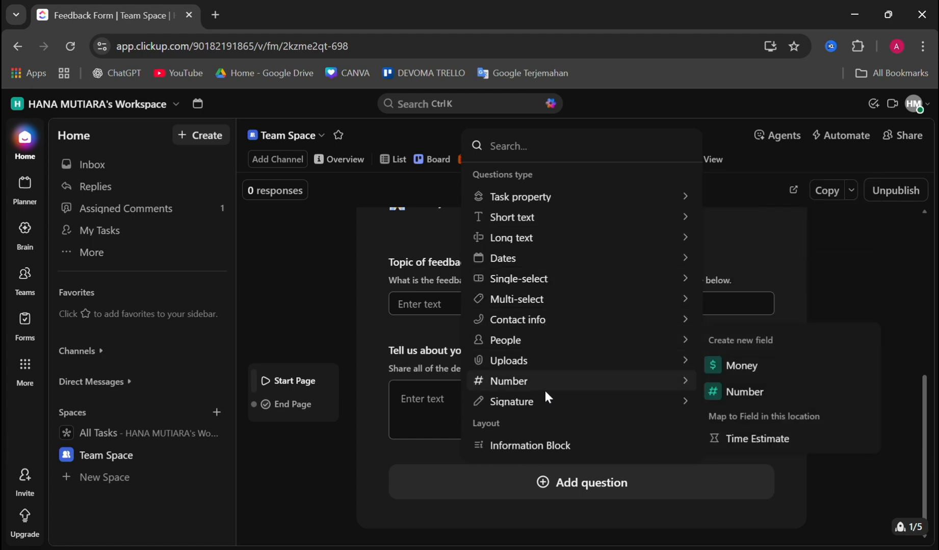
mouse_move(542, 383)
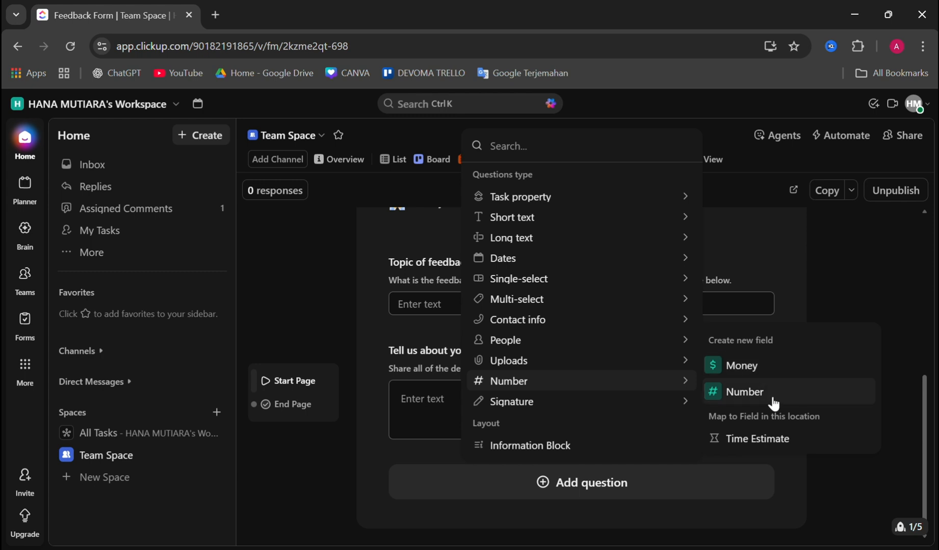
left_click(762, 394)
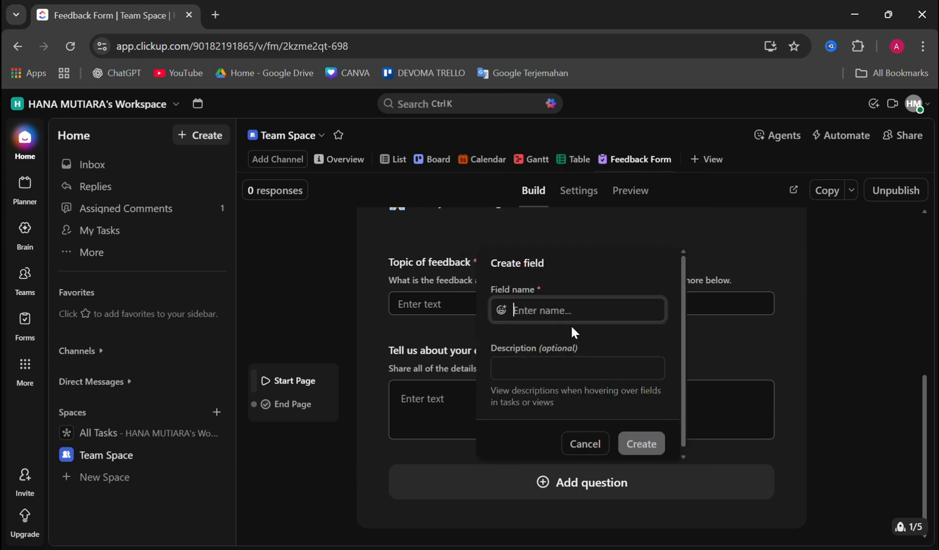
Name the new number field "Phone Number", leave its description empty, and create it as a form question
key("Caps_Lock")
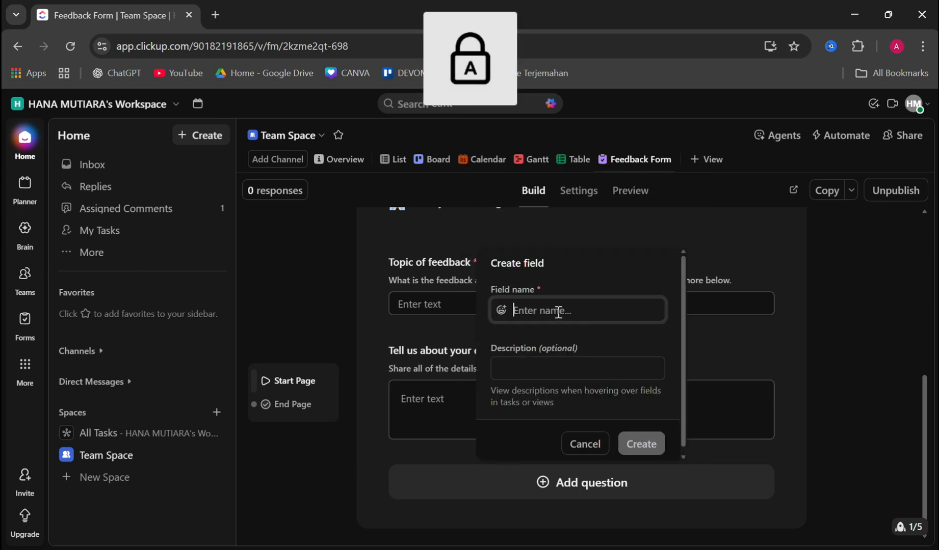
type("P")
key("Caps_Lock")
type("hone")
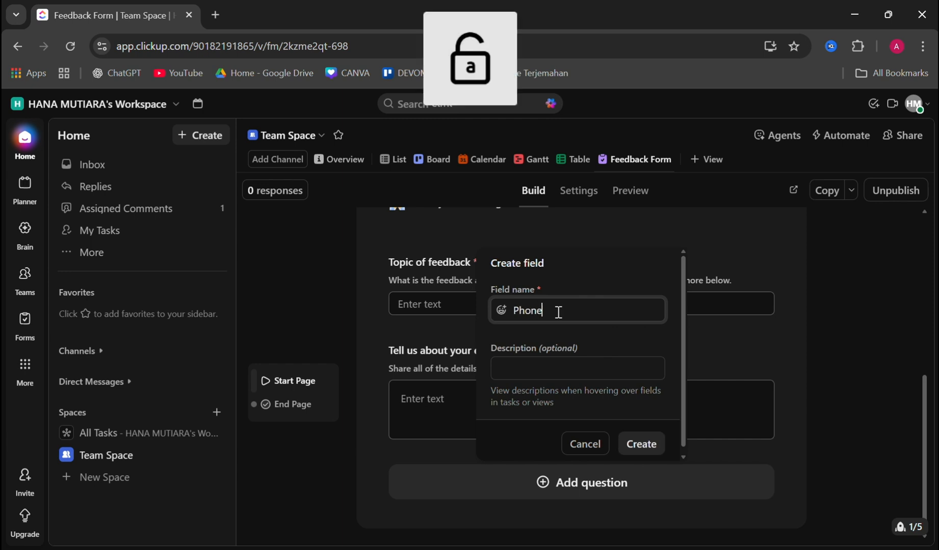
key("Caps_Lock")
type("N")
key("Caps_Lock")
type("umber")
left_click(545, 361)
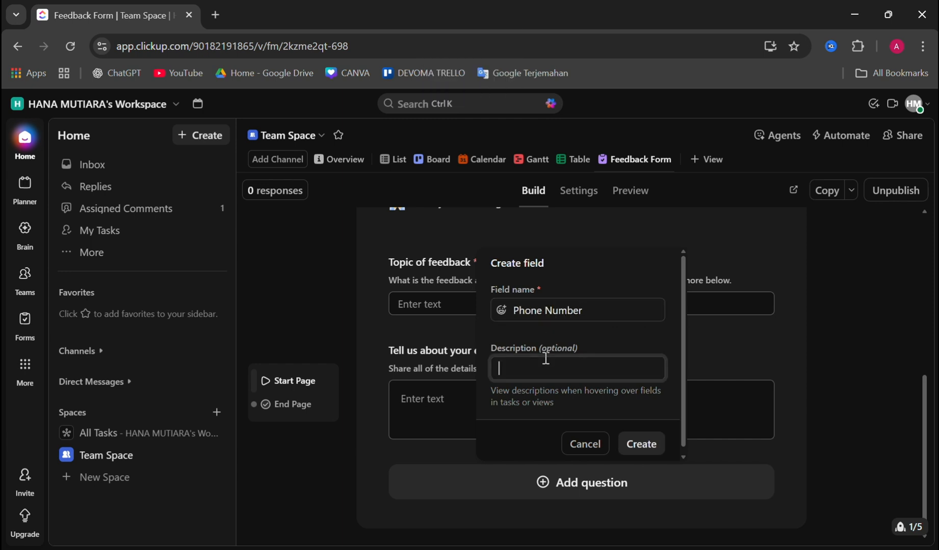
left_click(642, 445)
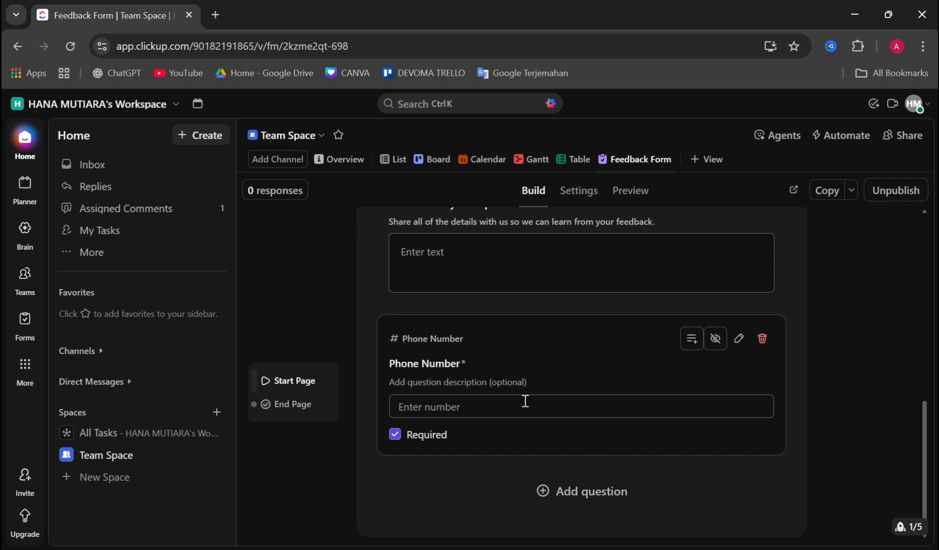
Add a short text question below the phone number question, using a new text field named "Email"
scroll(525, 402, "down", 1)
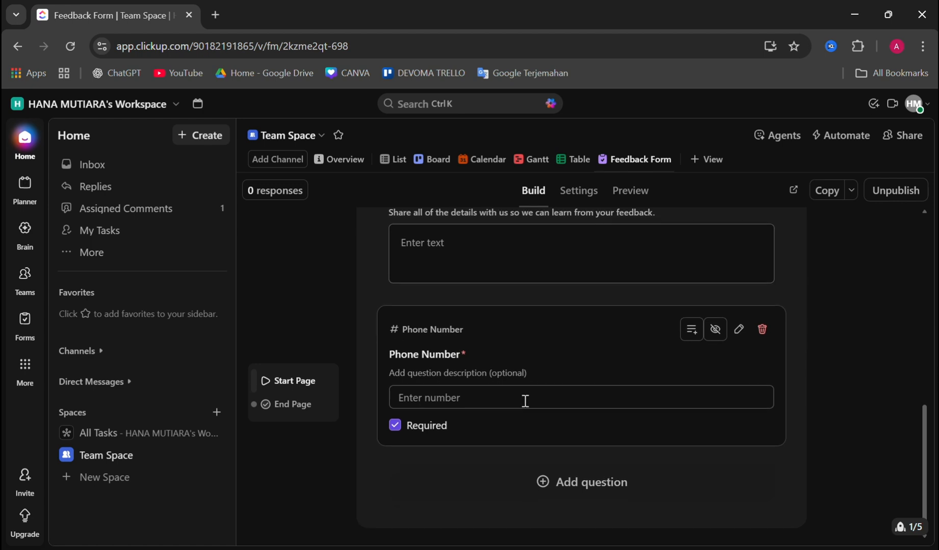
scroll(466, 402, "up", 2)
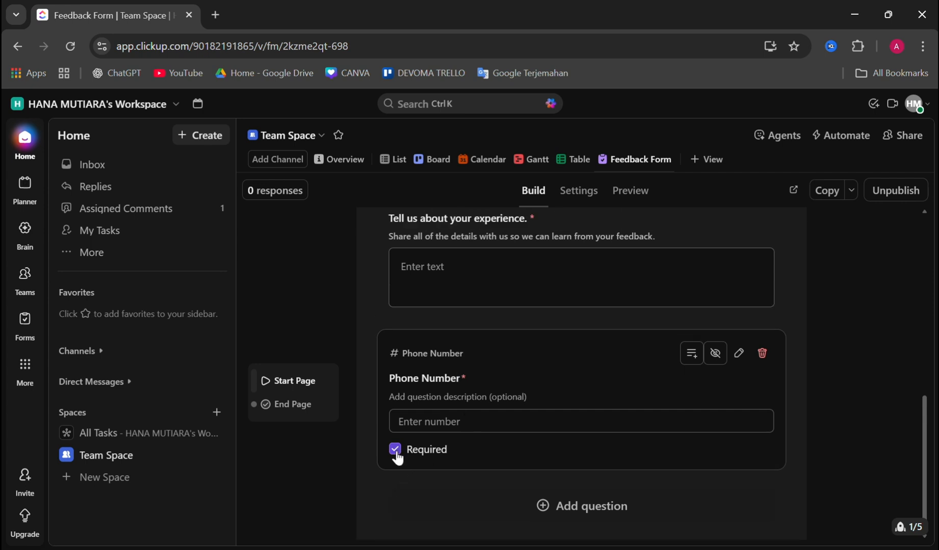
scroll(548, 391, "up", 5)
scroll(565, 423, "down", 5)
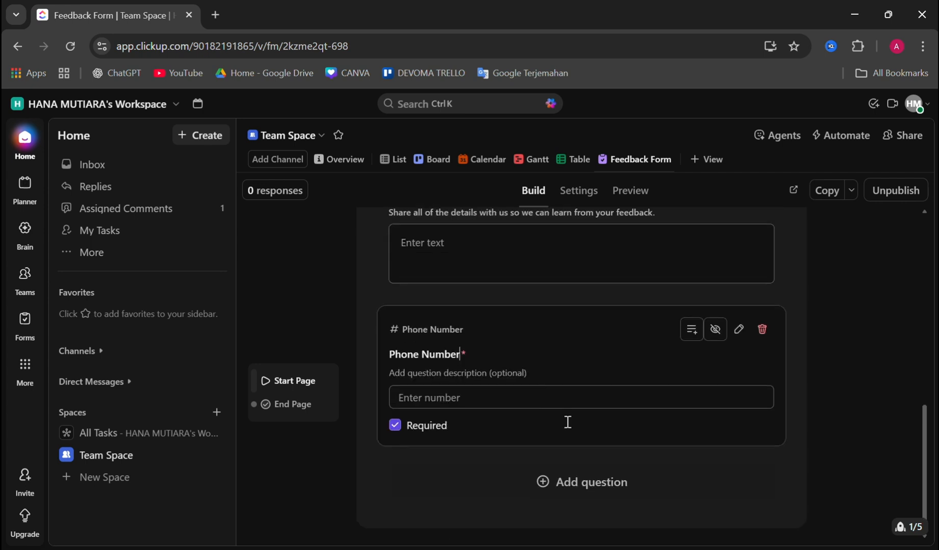
left_click(593, 485)
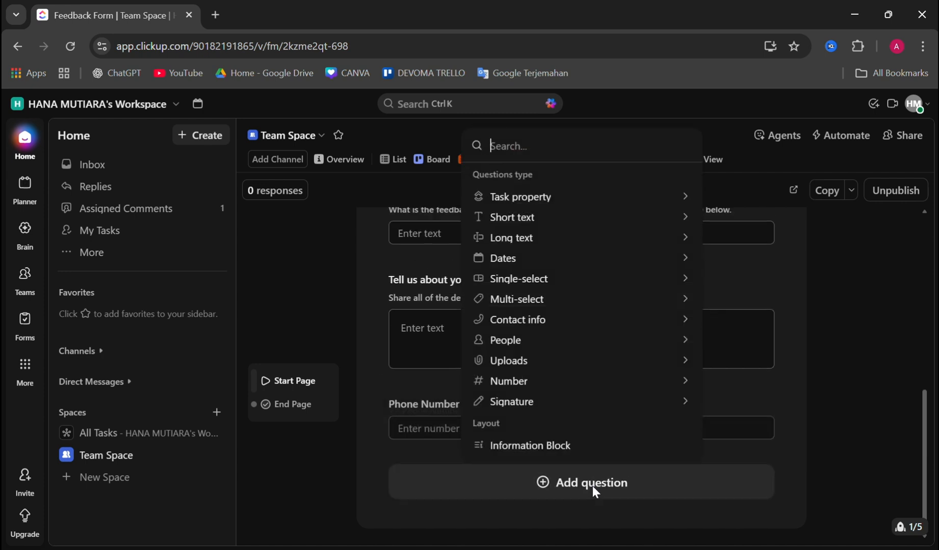
mouse_move(565, 306)
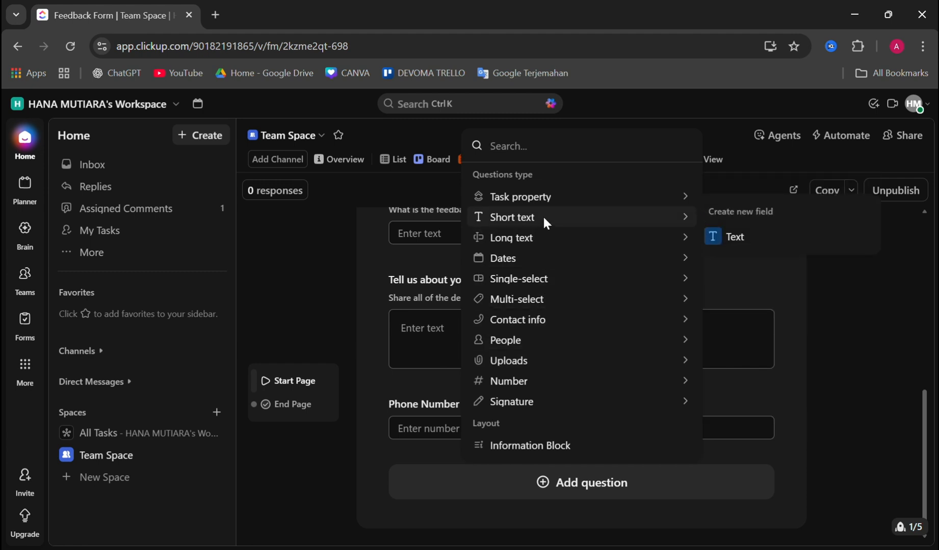
mouse_move(571, 198)
mouse_move(643, 214)
left_click(740, 237)
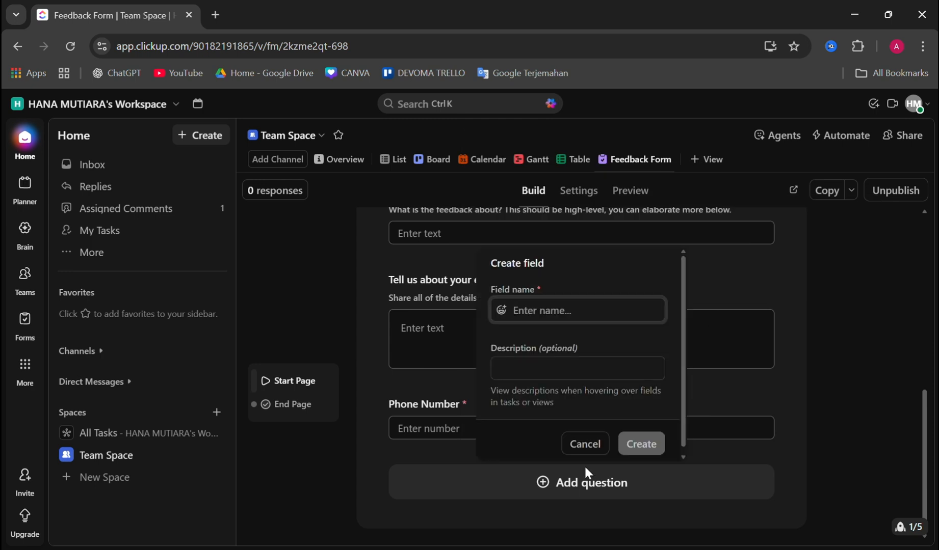
key("Caps_Lock")
type("E")
key("Caps_Lock")
type("mail")
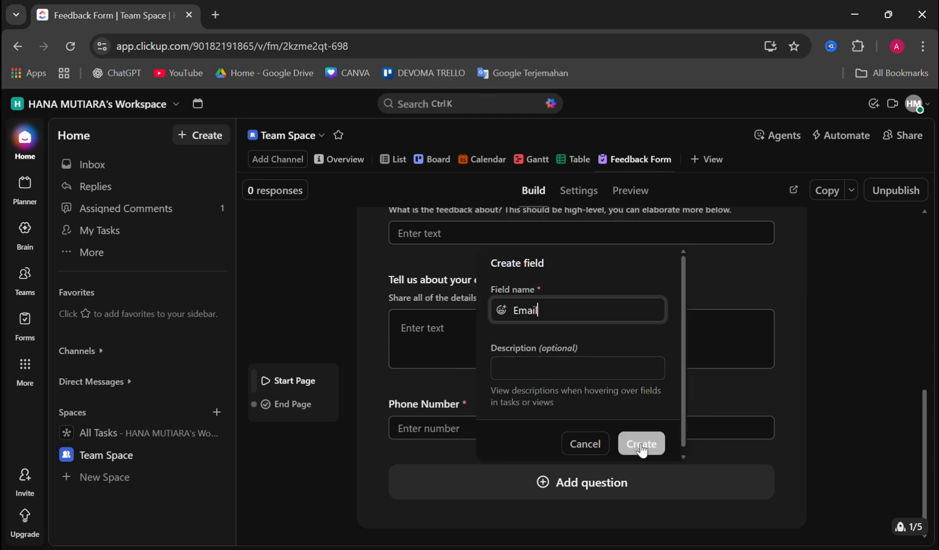
left_click(640, 445)
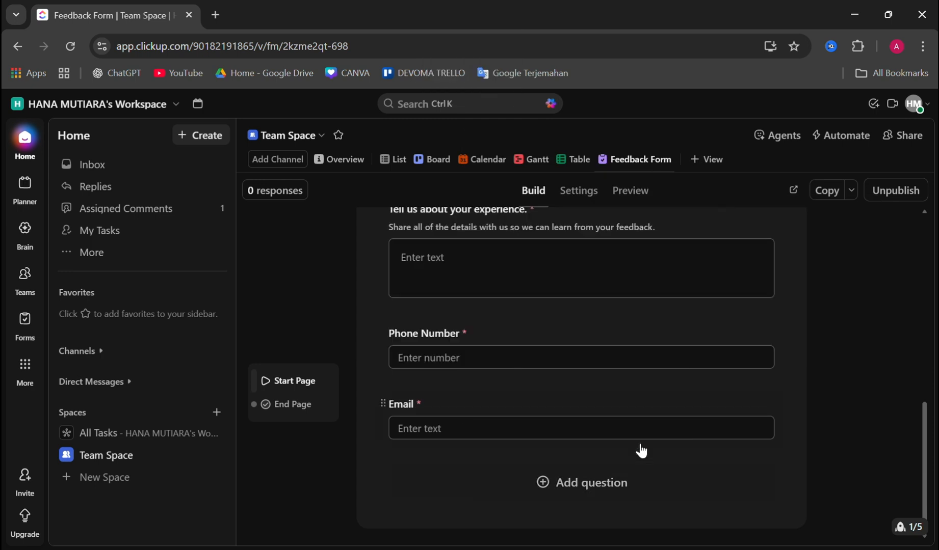
Review the form from the introduction text down to the phone number and email questions
scroll(593, 383, "up", 5)
scroll(595, 382, "down", 1)
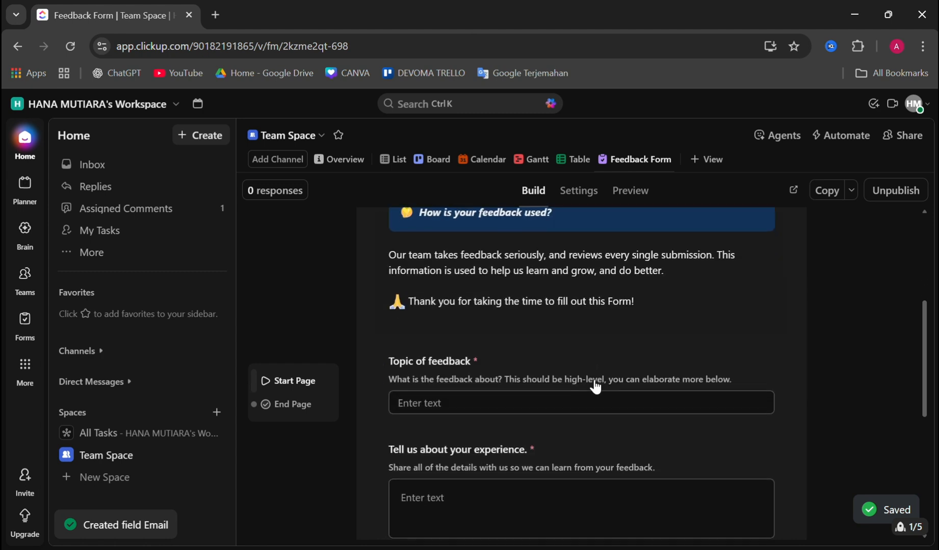
scroll(596, 382, "up", 2)
scroll(594, 381, "down", 2)
scroll(565, 387, "down", 1)
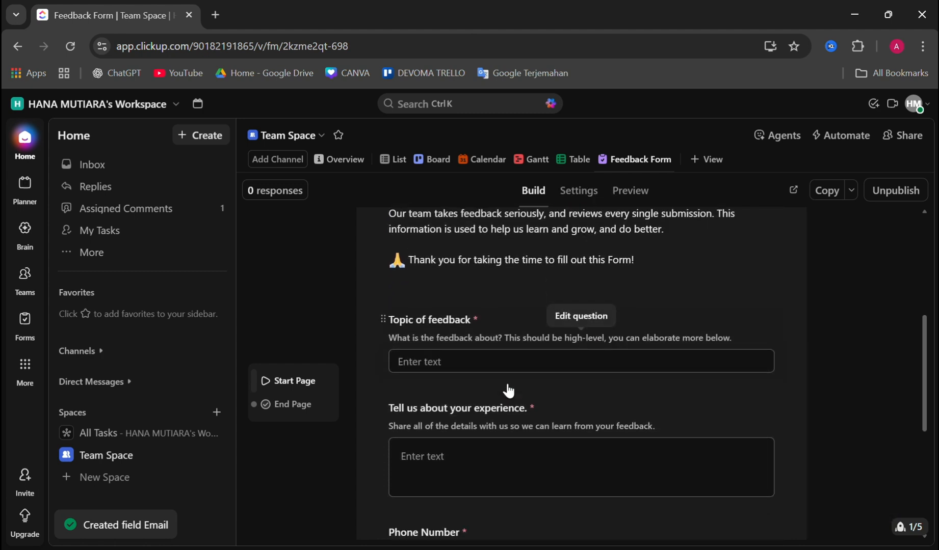
scroll(506, 357, "down", 2)
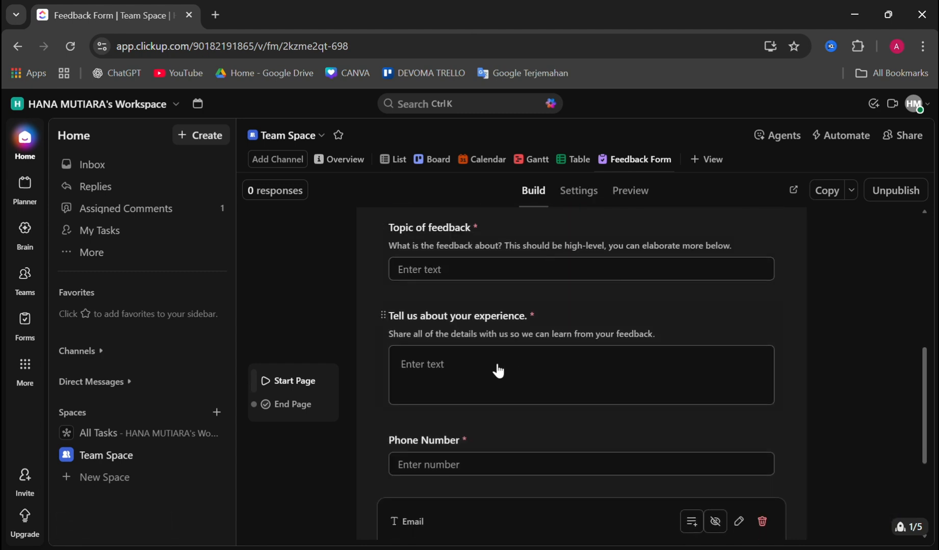
scroll(505, 372, "down", 4)
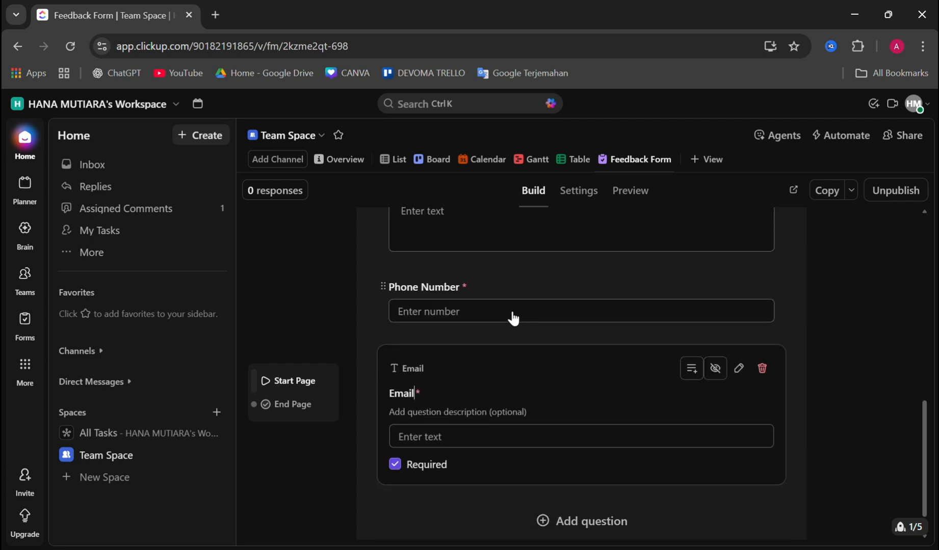
scroll(526, 408, "down", 1)
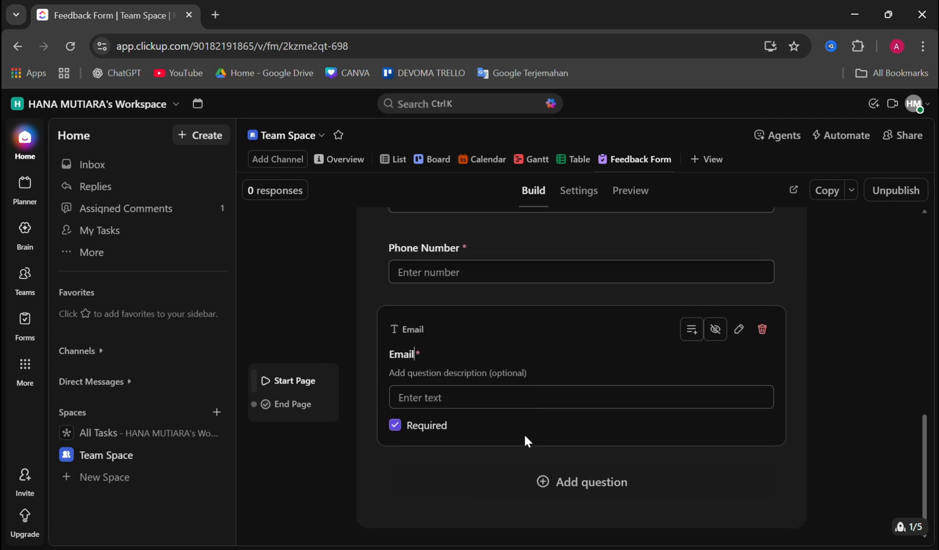
Add a short text question below the email question, using a new text field named "Name"
left_click(580, 489)
mouse_move(530, 220)
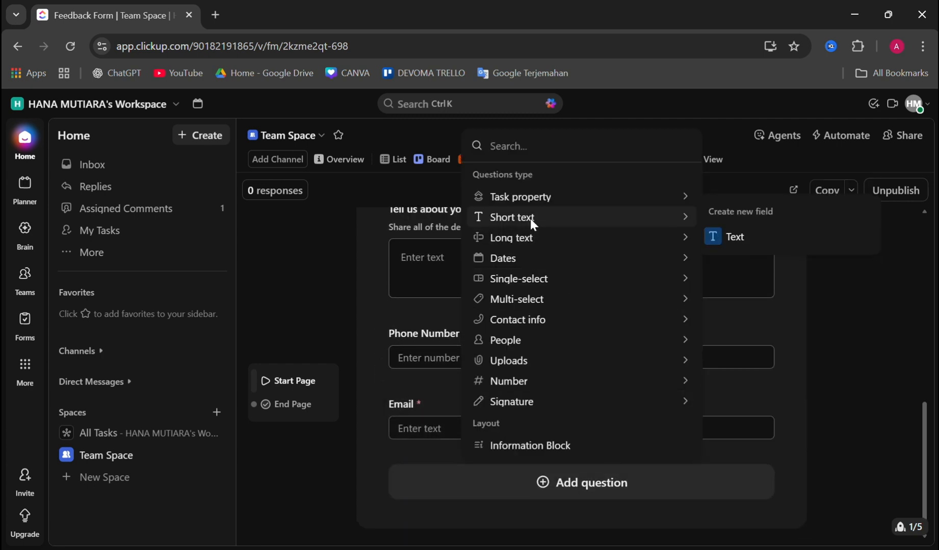
left_click(740, 237)
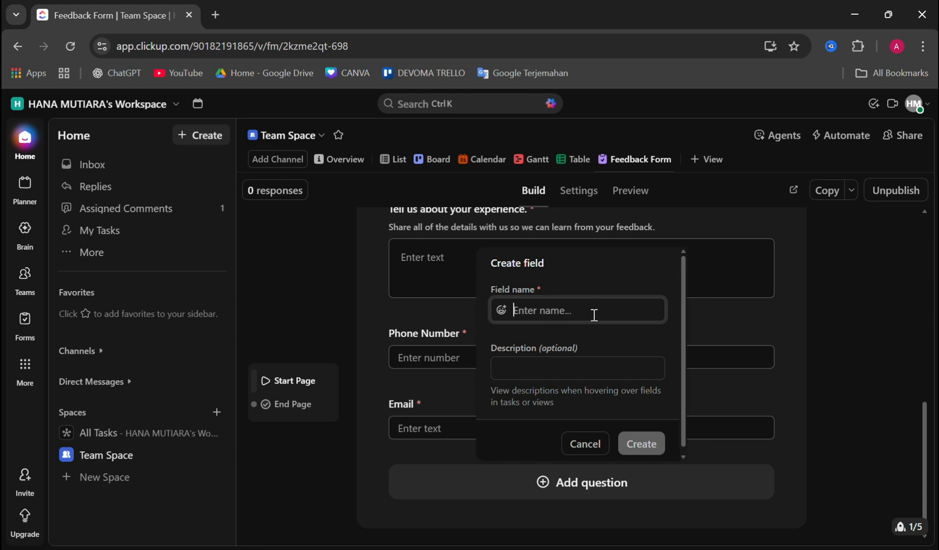
key("Caps_Lock")
type("N")
key("Caps_Lock")
type("ame")
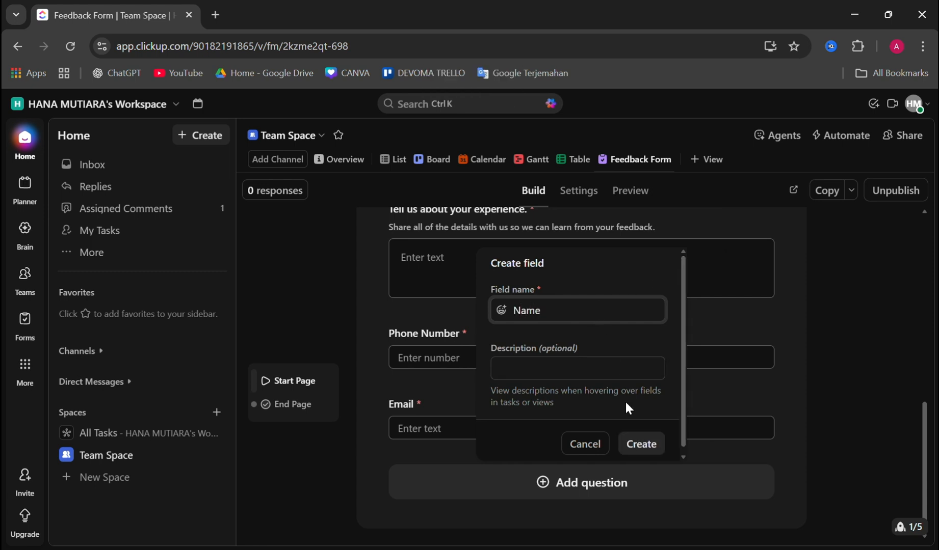
left_click(637, 443)
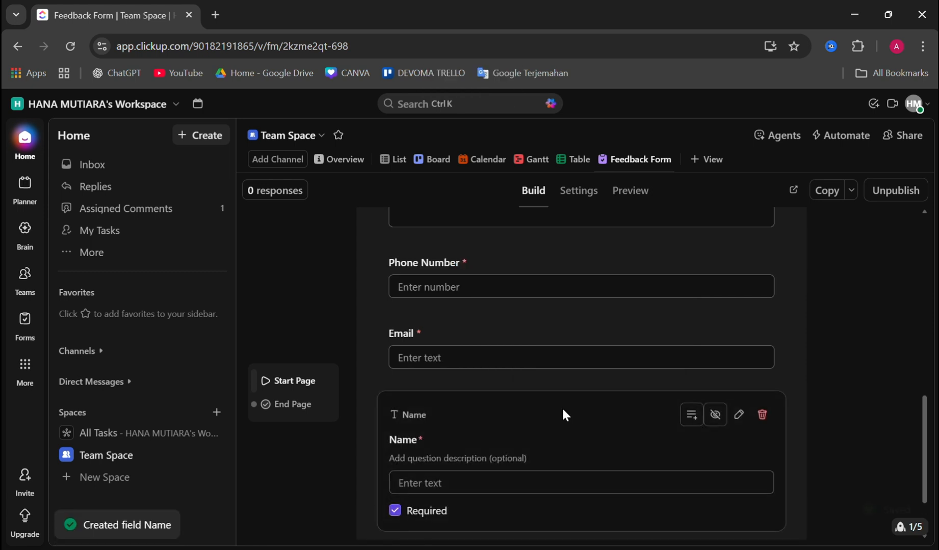
Move the Name question up the form so it sits above the "Topic of feedback" question
left_click_drag(441, 419, 448, 302)
scroll(456, 333, "up", 2)
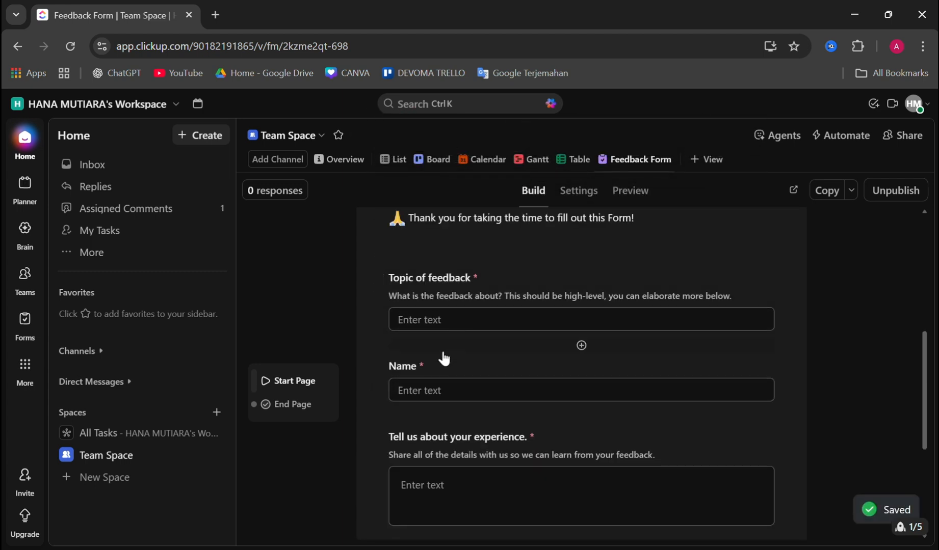
left_click_drag(444, 386, 449, 303)
Move the Phone Number question directly below Name and the Email question directly above Name
scroll(453, 323, "down", 2)
scroll(454, 330, "down", 2)
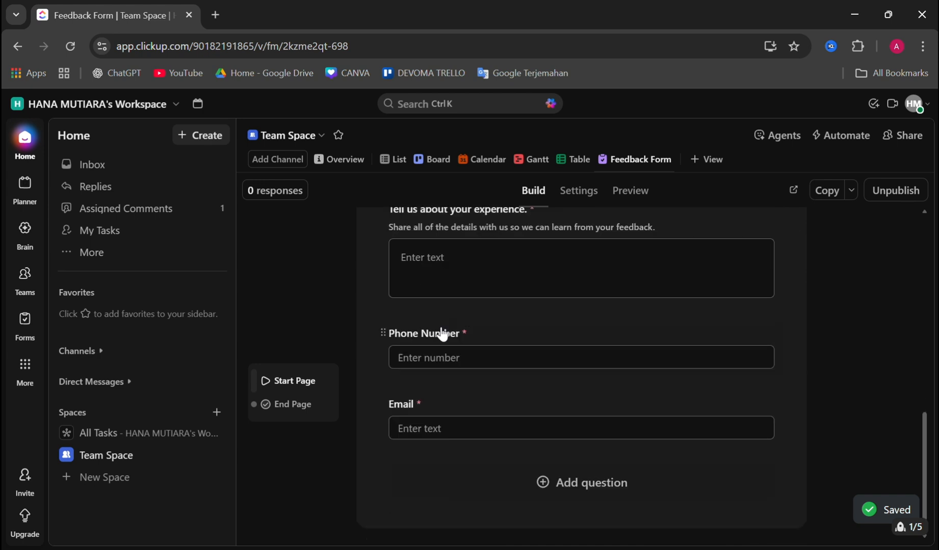
left_click_drag(428, 342, 431, 255)
scroll(464, 360, "down", 3)
left_click_drag(441, 416, 422, 259)
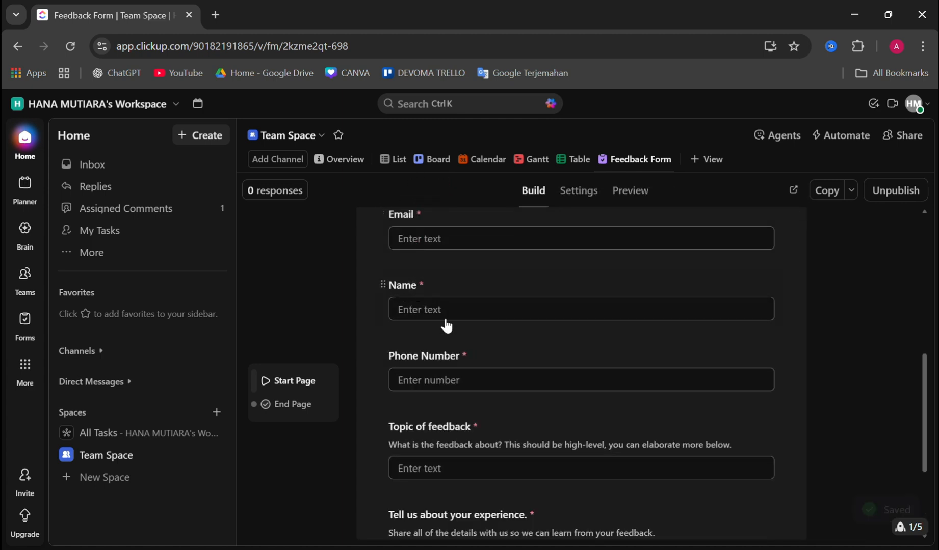
Try to edit the submission message on the form's end page, and dismiss the upgrade offer
scroll(444, 325, "up", 4)
scroll(446, 326, "down", 3)
scroll(444, 326, "down", 5)
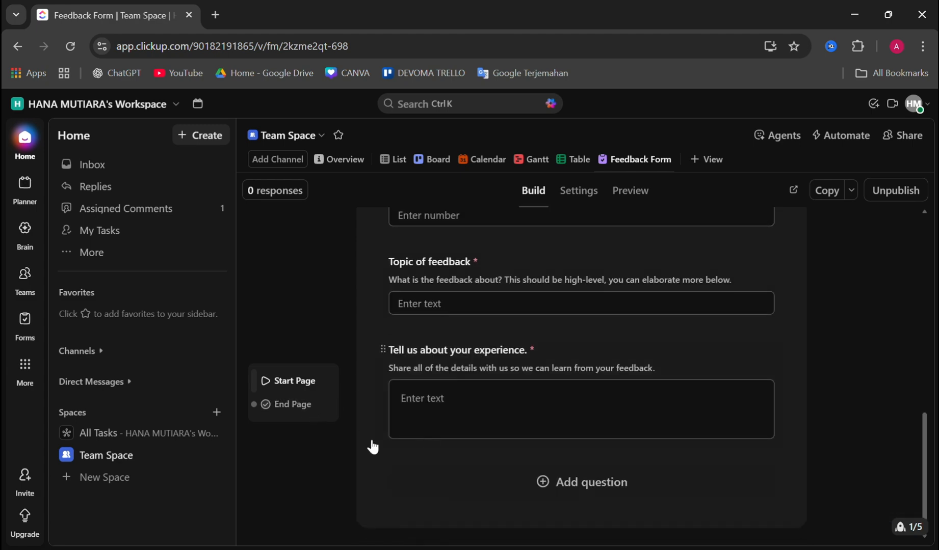
left_click(306, 408)
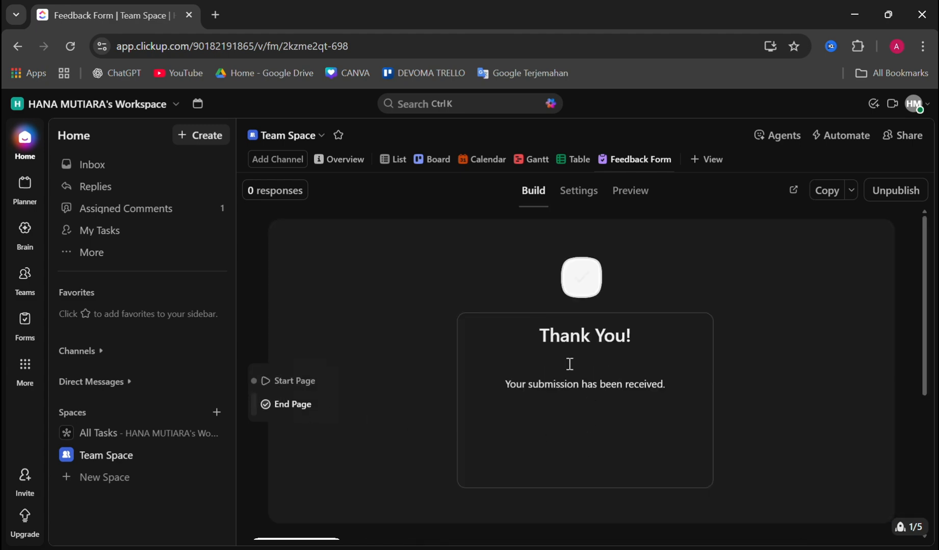
left_click(572, 384)
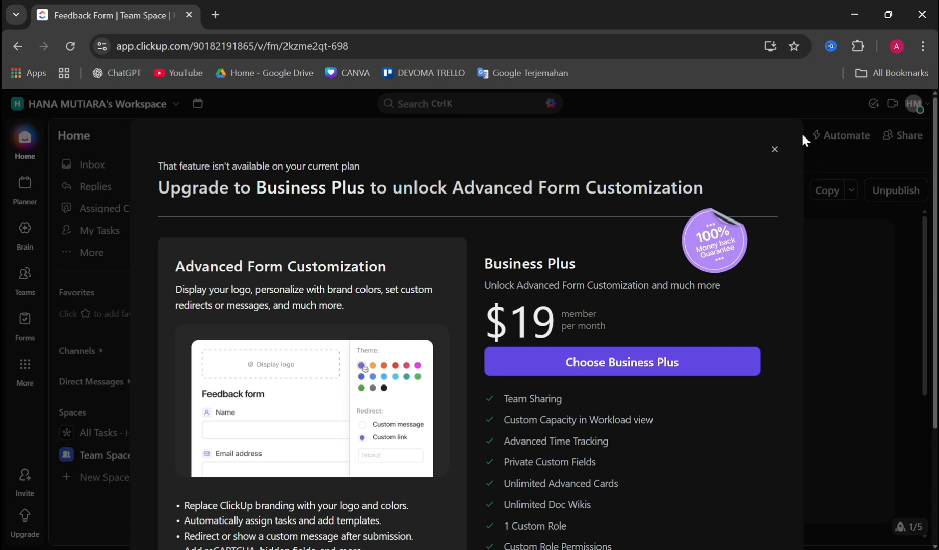
left_click(774, 150)
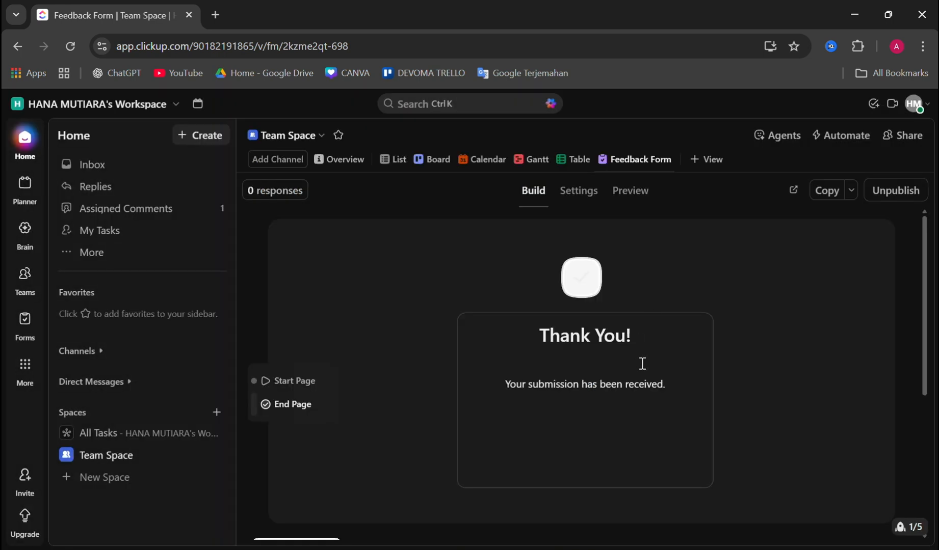
Return to the form's start page and review its reordered questions
left_click(297, 384)
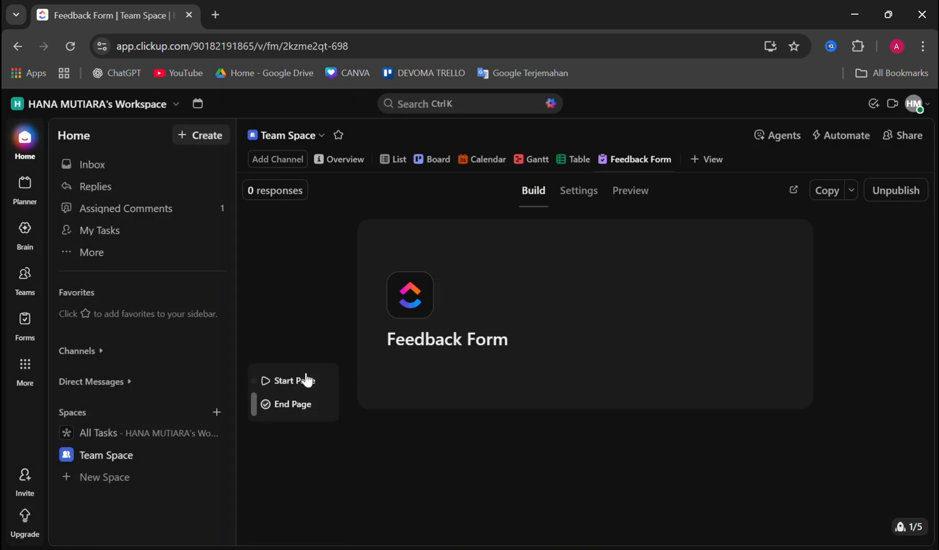
scroll(489, 381, "down", 10)
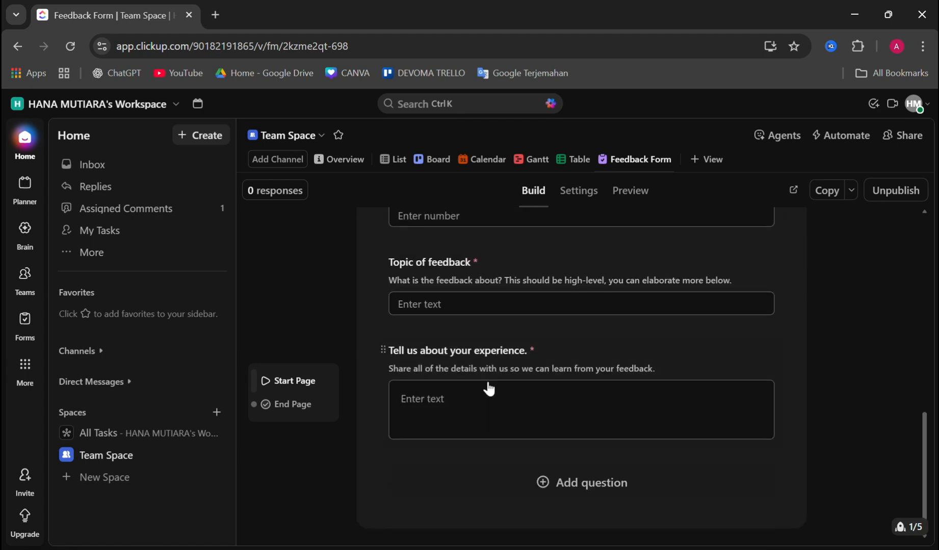
scroll(488, 387, "up", 10)
scroll(487, 385, "down", 8)
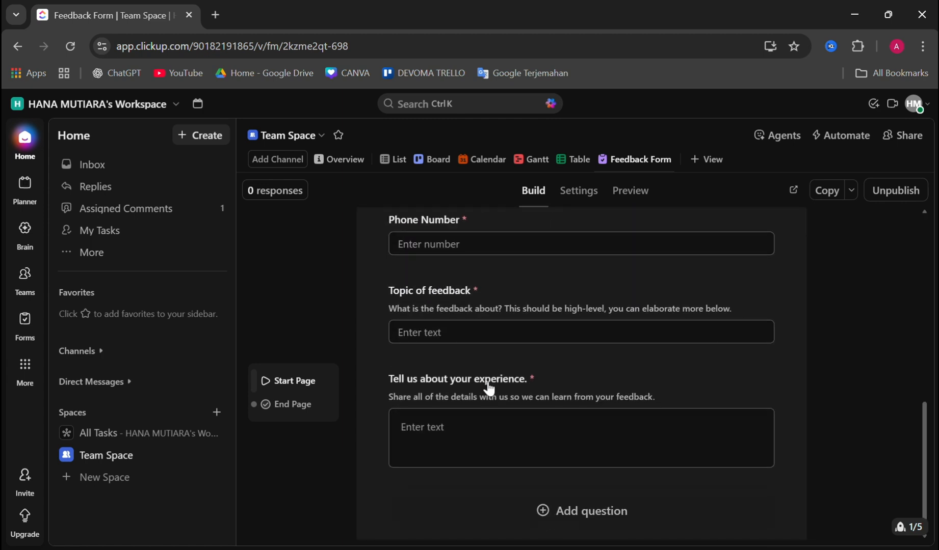
scroll(486, 387, "up", 8)
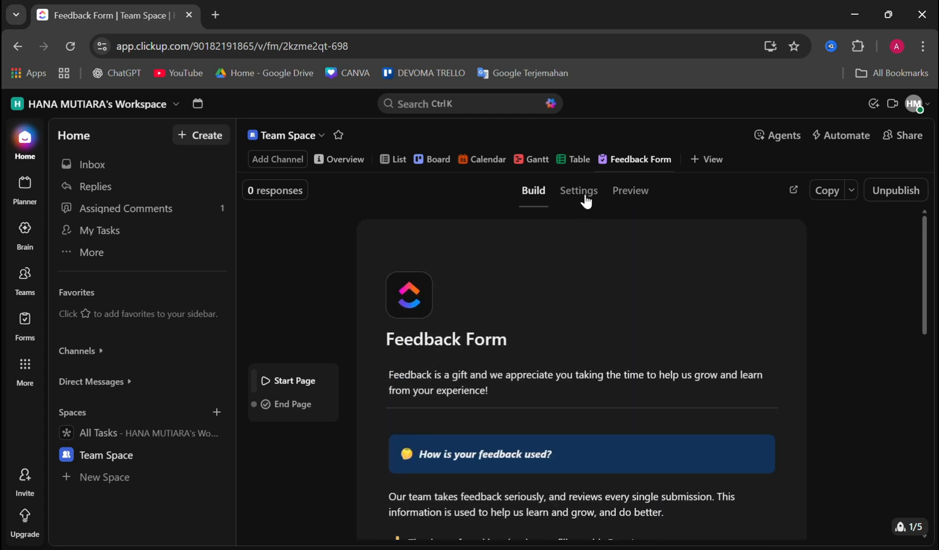
Open the form's settings and check which lists can receive the tasks created after submission
left_click(585, 200)
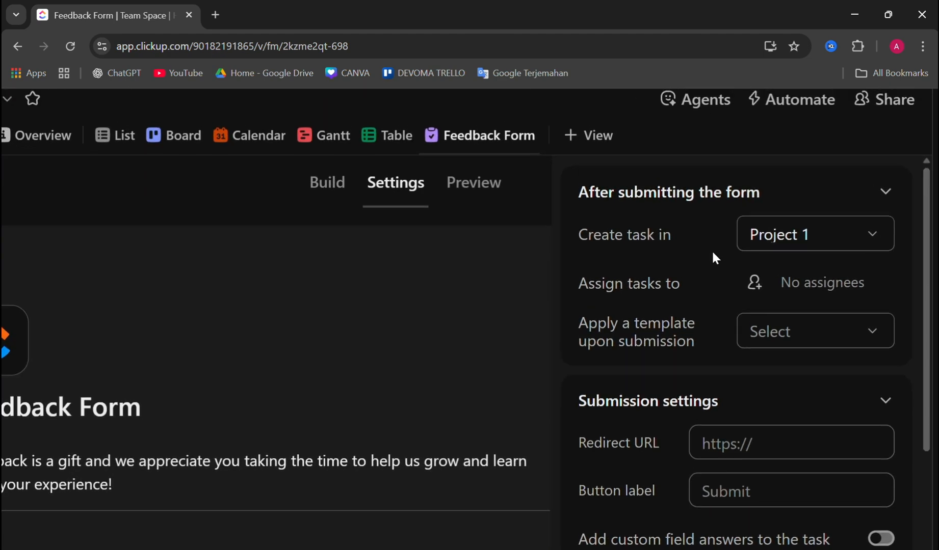
left_click(845, 238)
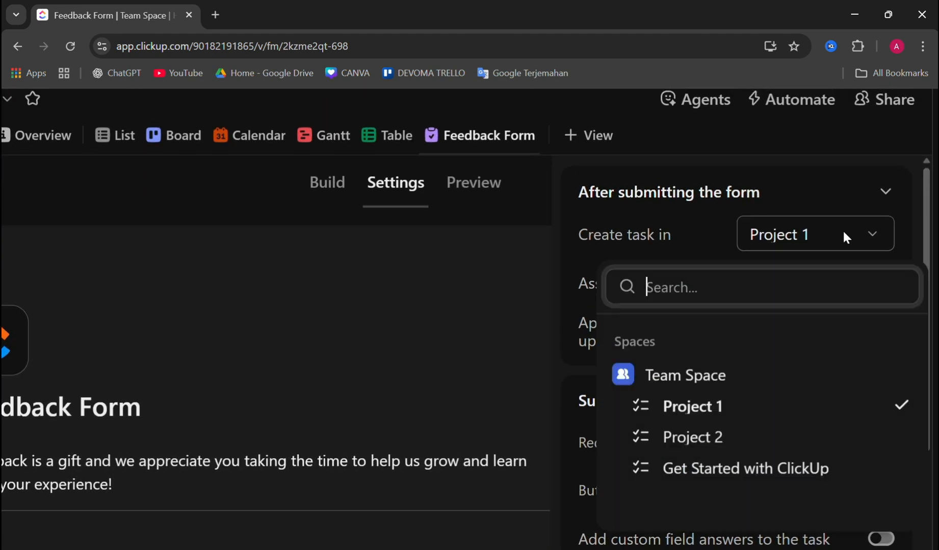
left_click(819, 209)
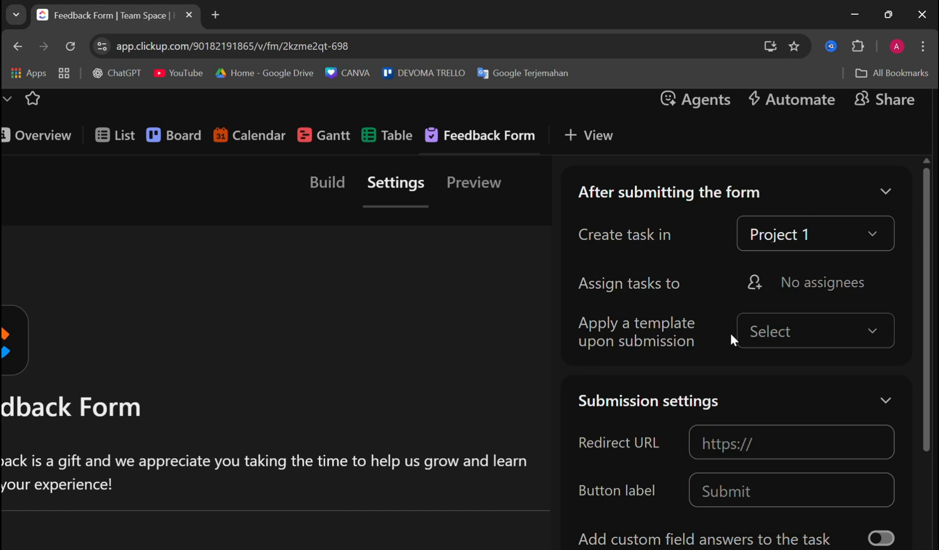
Try to choose a template to apply to tasks upon form submission, and dismiss the upgrade offer
scroll(729, 331, "down", 1)
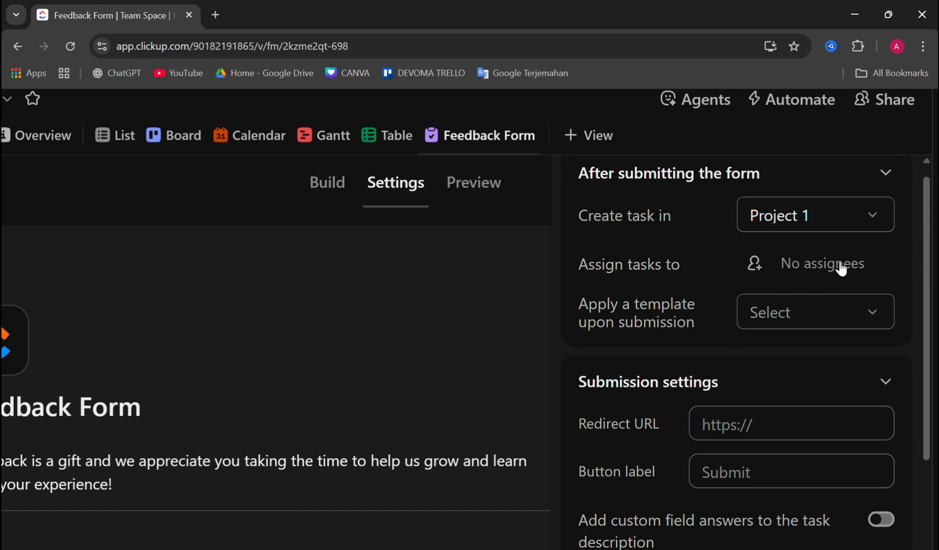
scroll(787, 341, "down", 1)
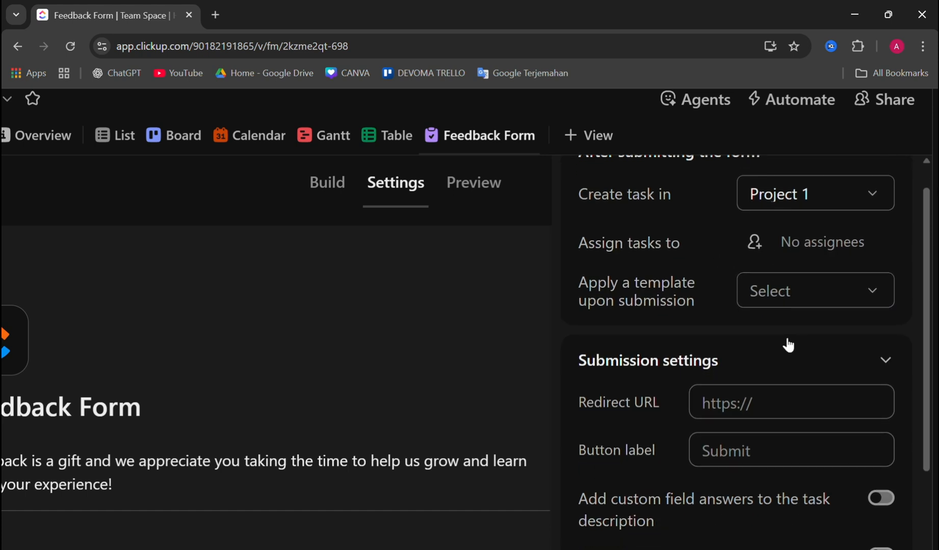
left_click(818, 286)
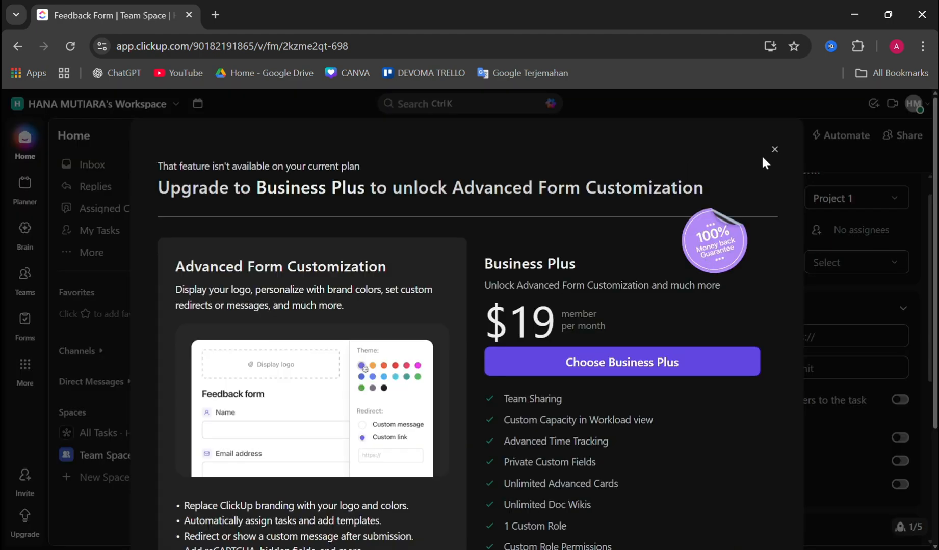
left_click(774, 149)
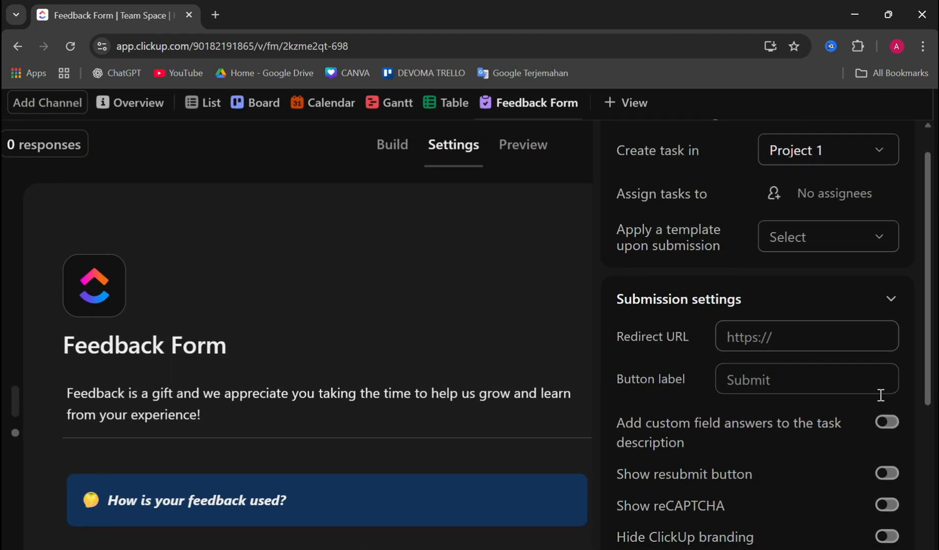
Review the submission settings, try to switch the form to the Two column layout, and dismiss the upgrade offer
scroll(872, 377, "down", 2)
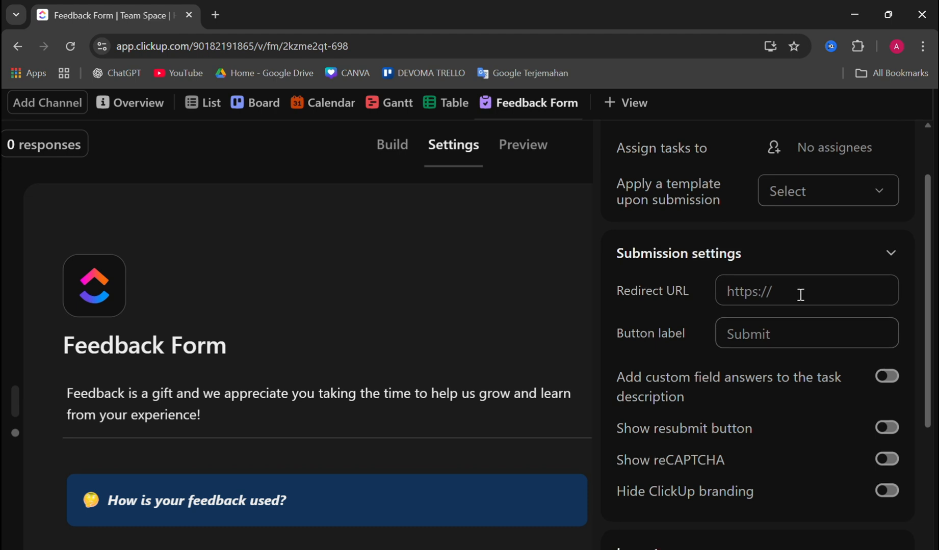
scroll(798, 306, "down", 1)
scroll(816, 341, "down", 2)
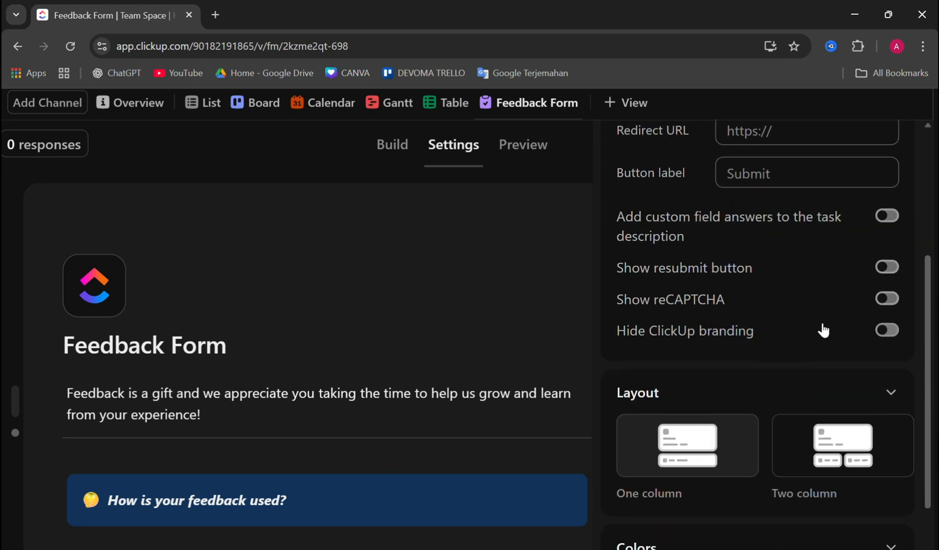
scroll(843, 332, "down", 3)
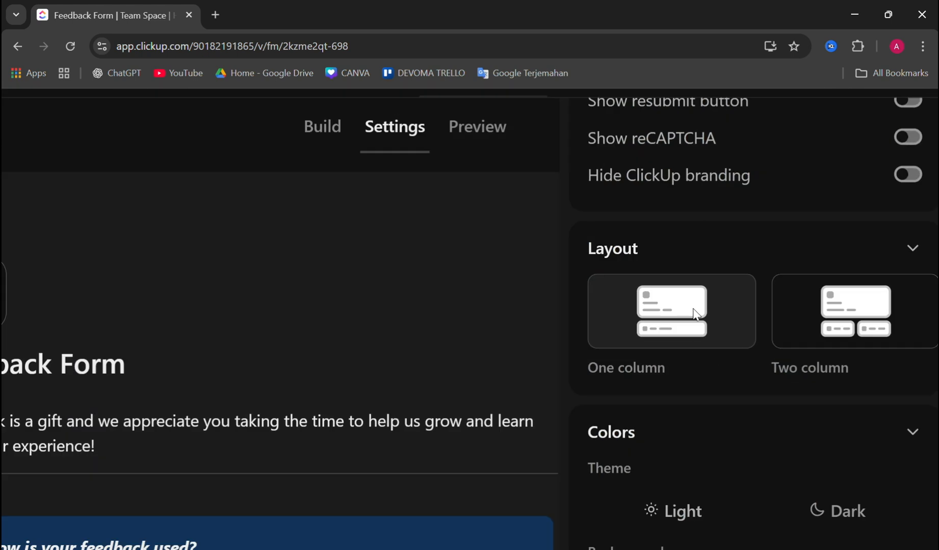
scroll(715, 363, "down", 1)
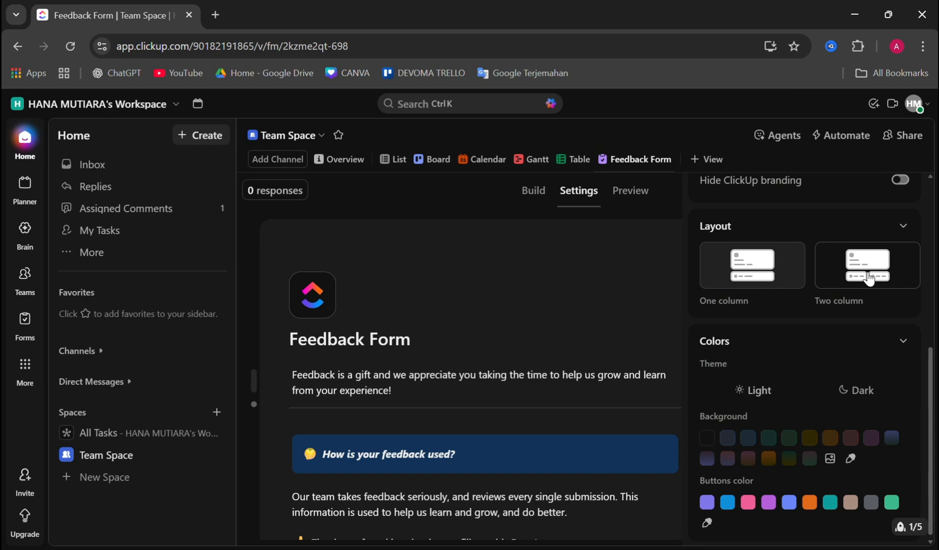
left_click(869, 279)
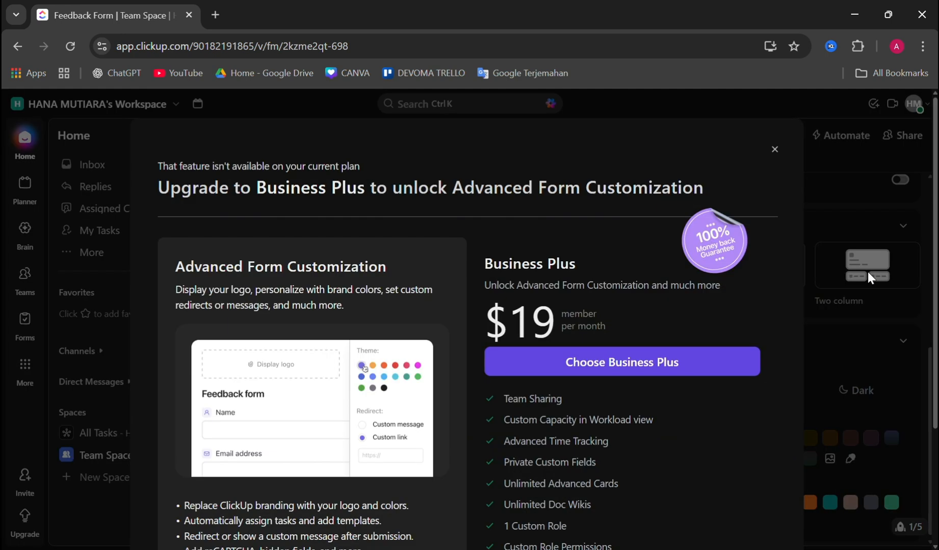
left_click(775, 149)
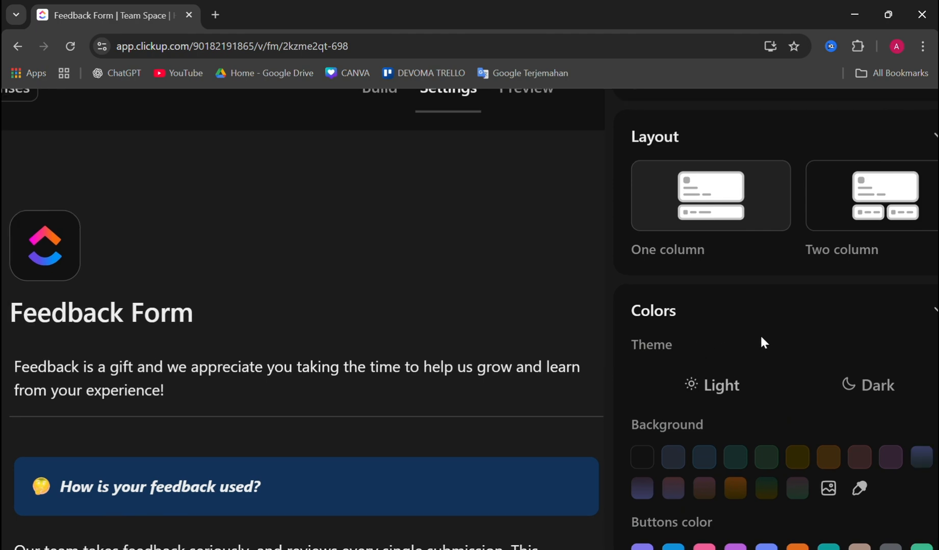
Try to apply the Light theme and the Dark theme to the form, dismissing the upgrade offer each time
left_click(744, 386)
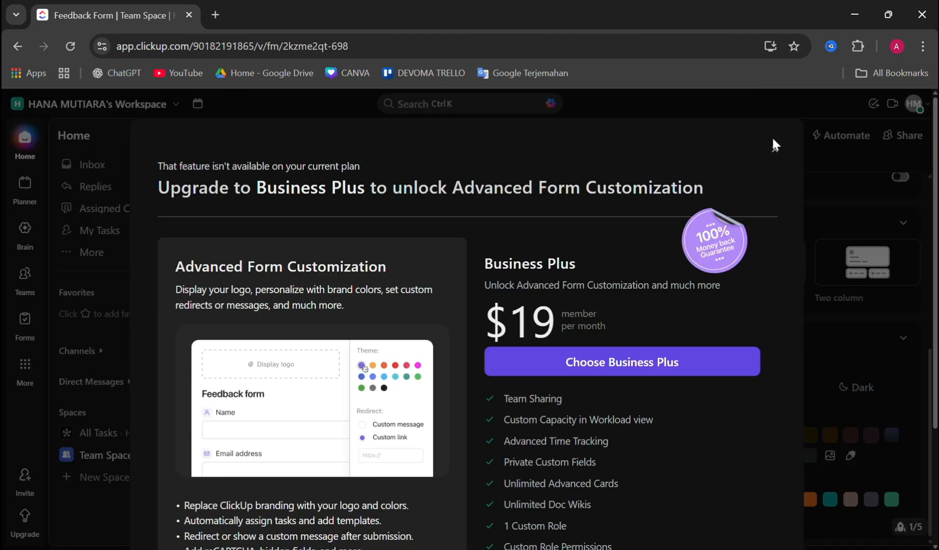
left_click(772, 140)
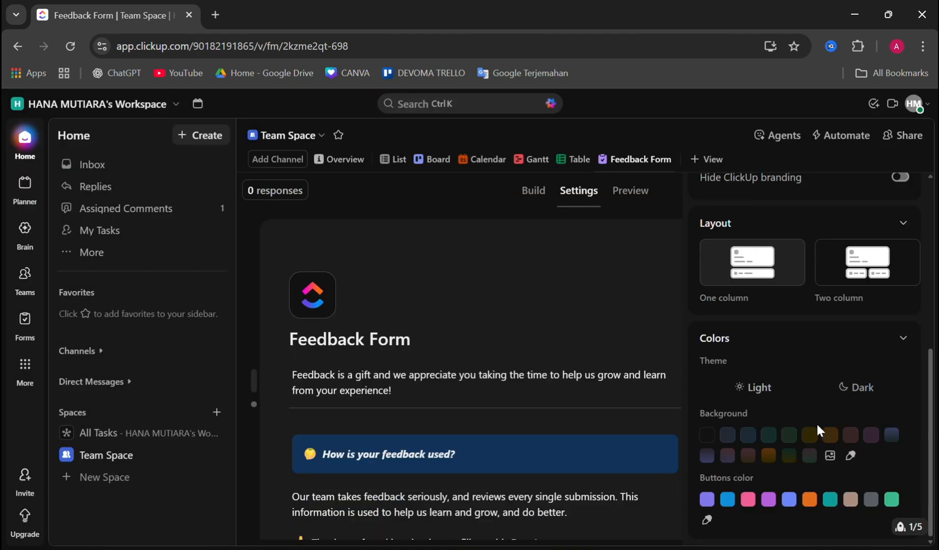
left_click(867, 393)
left_click(775, 149)
Try to set the form's buttons color to the periwinkle blue swatch, and dismiss the upgrade offer
scroll(740, 517, "up", 3)
scroll(768, 483, "right", 2)
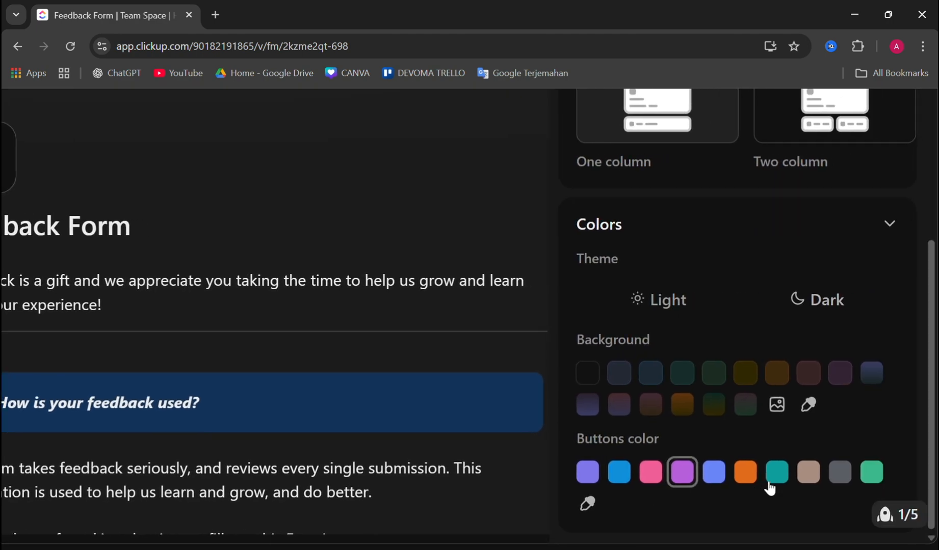
left_click(724, 479)
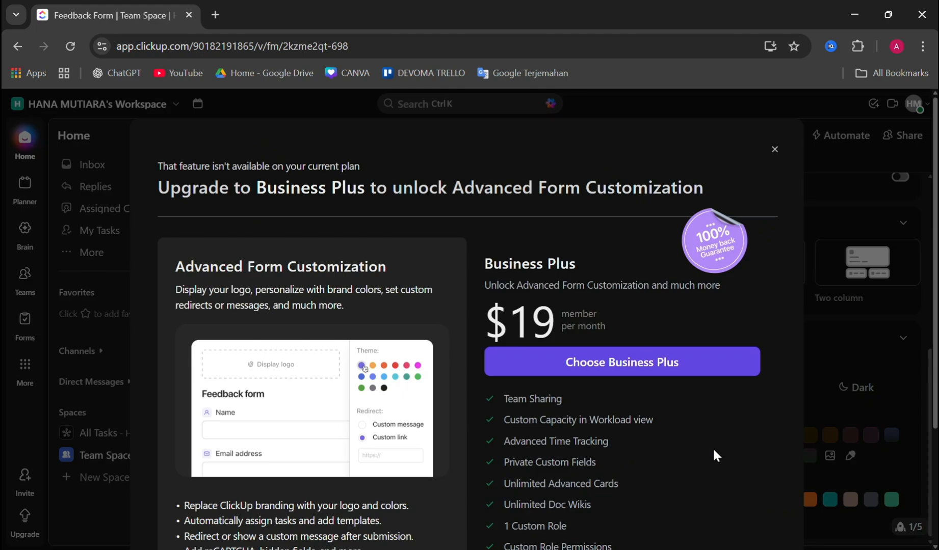
left_click(775, 152)
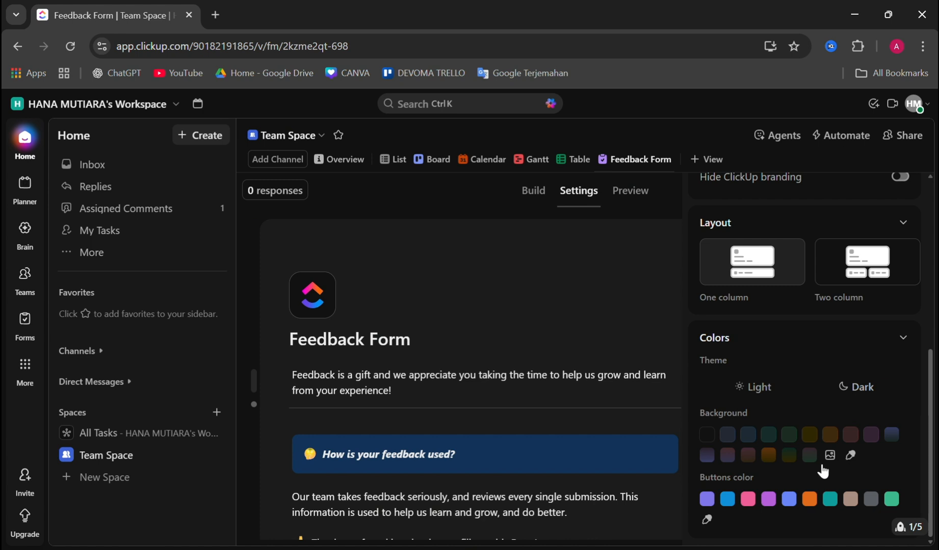
Preview the Feedback Form and examine the order of its Email, Name, Phone Number and feedback questions
scroll(823, 472, "up", 7)
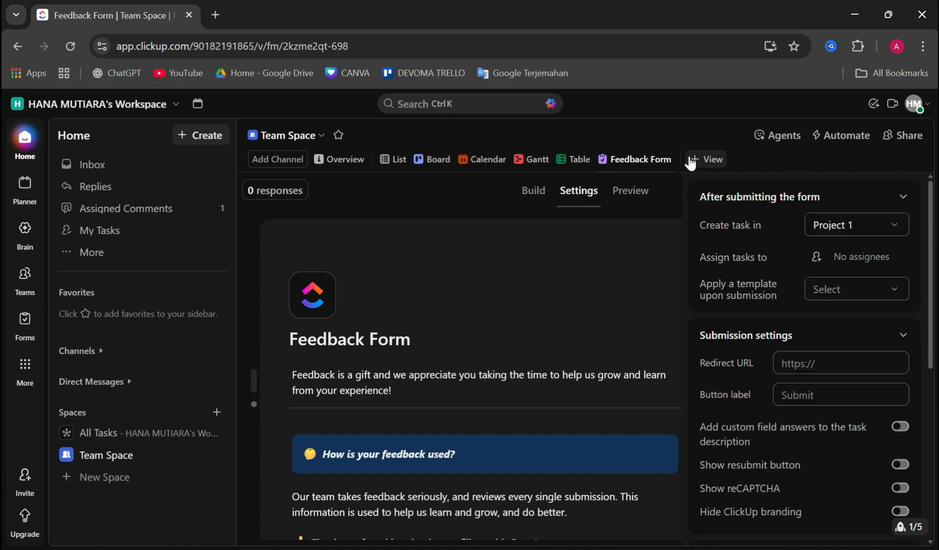
scroll(767, 277, "down", 7)
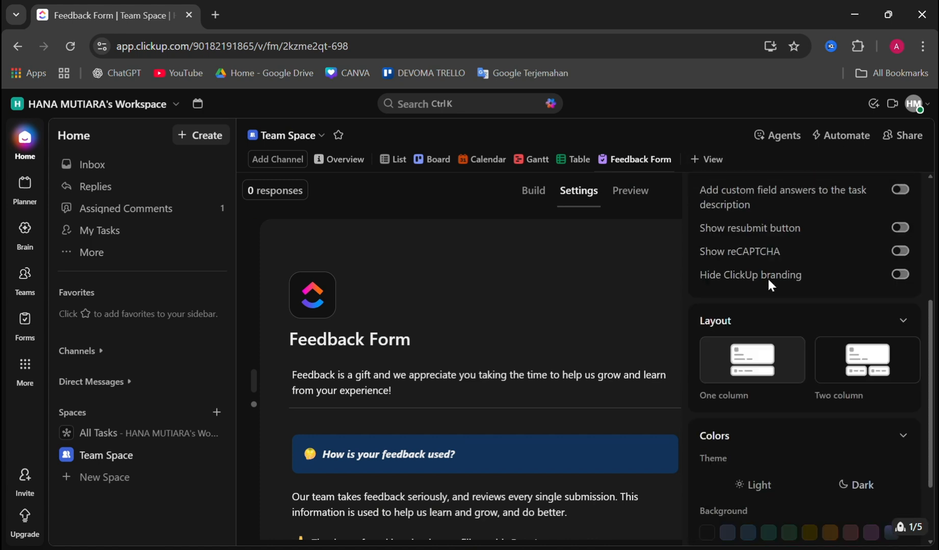
left_click(643, 203)
scroll(556, 343, "down", 3)
scroll(540, 341, "up", 3)
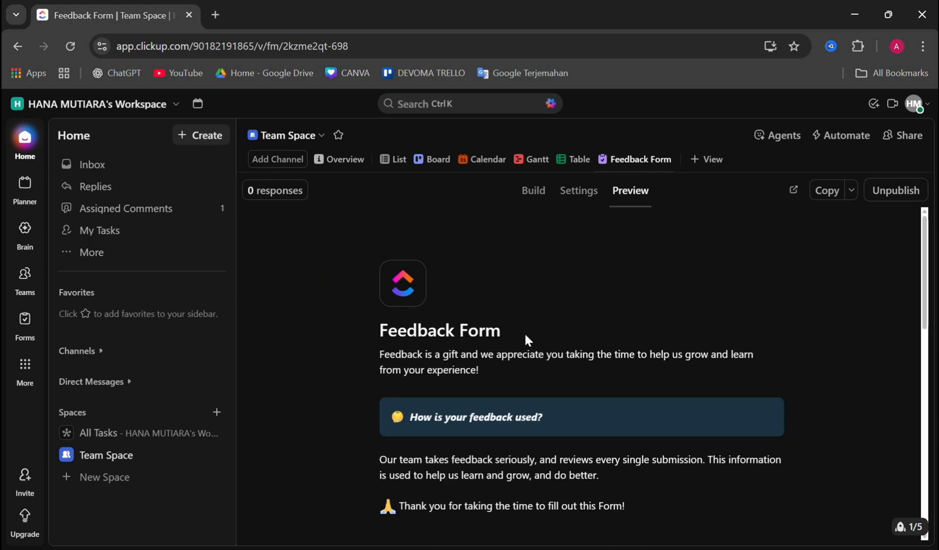
scroll(400, 303, "down", 3)
scroll(400, 304, "up", 3)
scroll(400, 303, "down", 3)
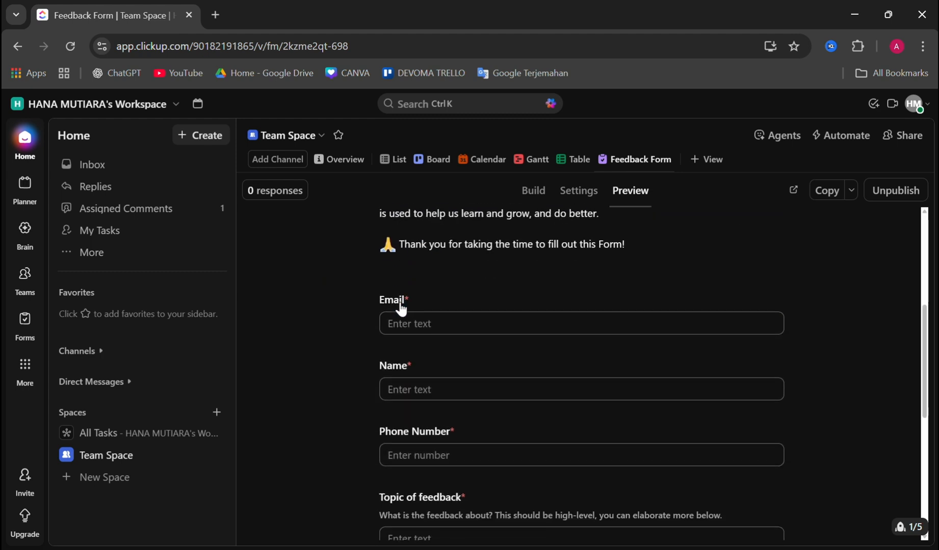
scroll(400, 306, "down", 5)
scroll(400, 306, "up", 7)
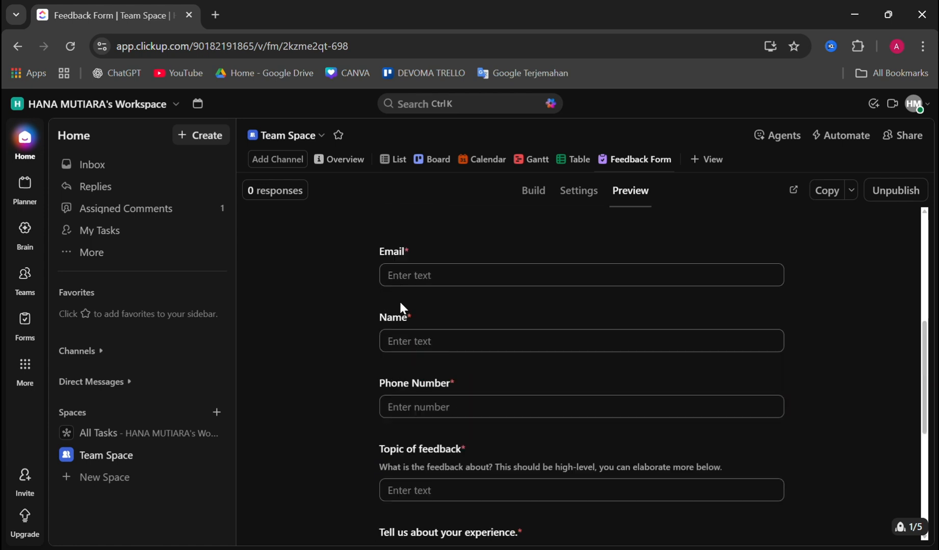
scroll(400, 305, "down", 2)
scroll(479, 255, "up", 3)
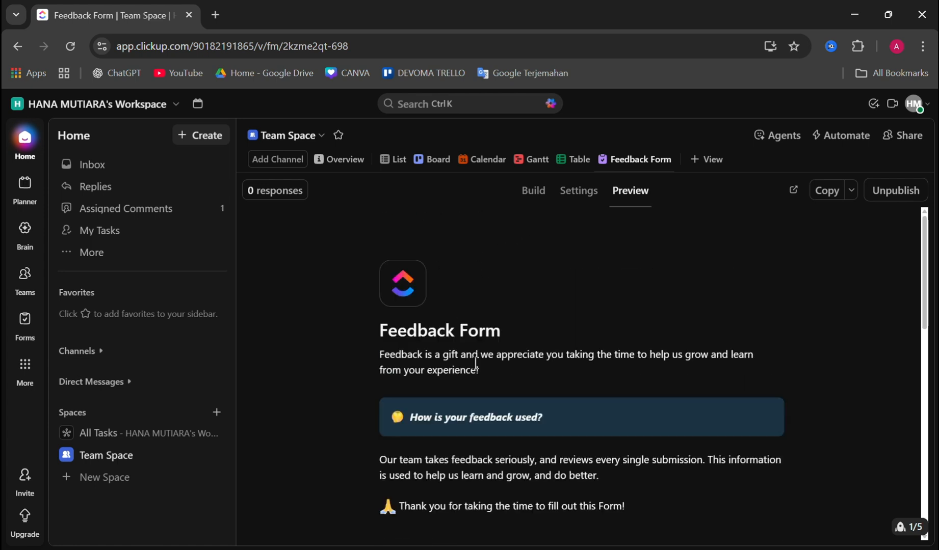
Switch to the form's build view and back to the preview, and check it down to the submit button
left_click(532, 192)
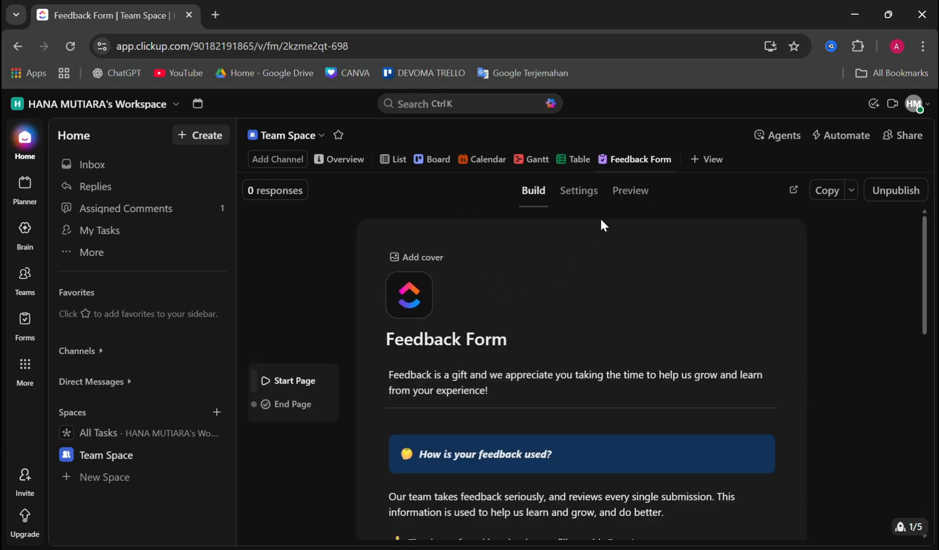
left_click(616, 194)
scroll(589, 334, "down", 6)
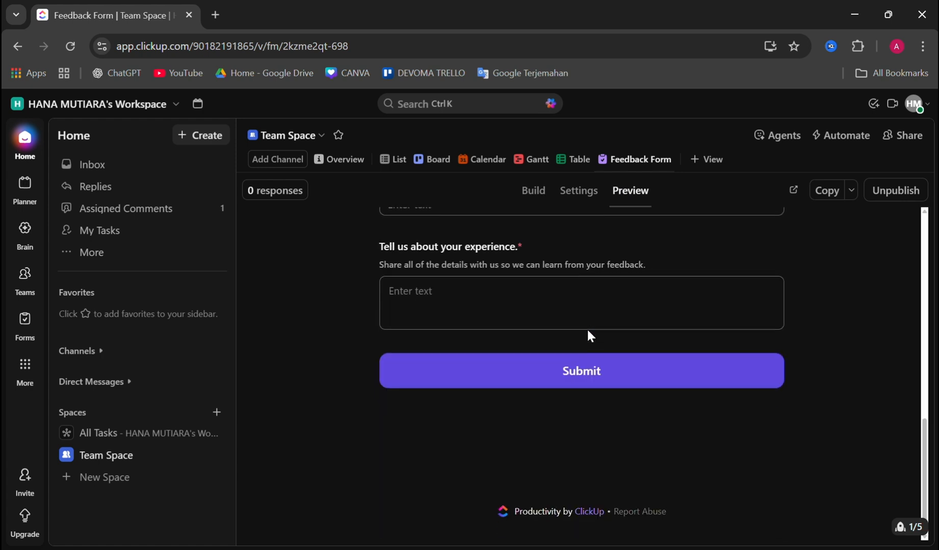
scroll(588, 331, "up", 8)
scroll(527, 291, "up", 5)
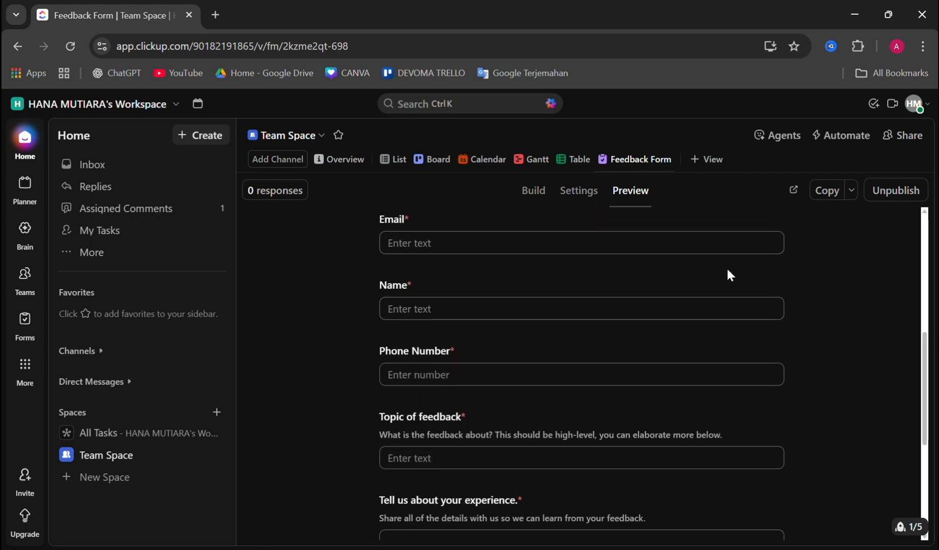
scroll(734, 262, "up", 4)
Open the published Feedback Form in its own browser tab and look through its questions
left_click(793, 193)
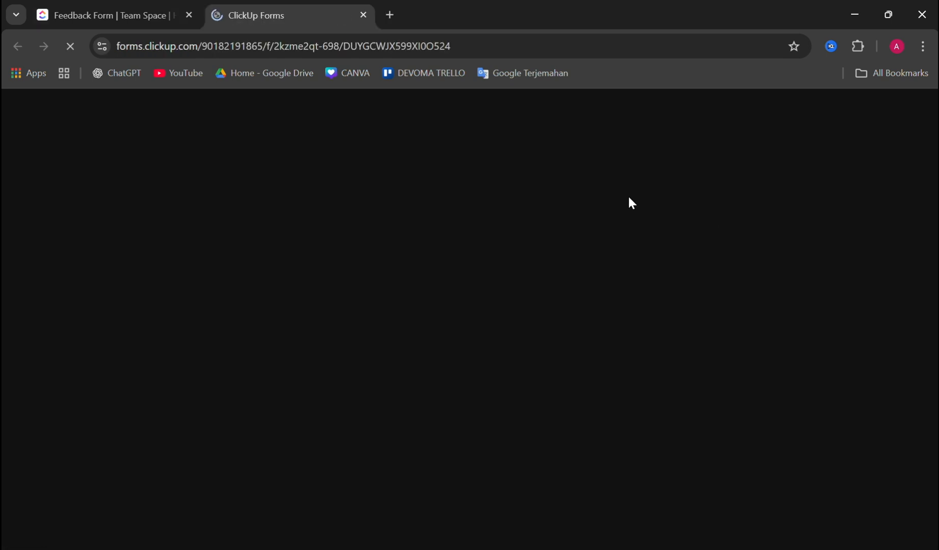
scroll(366, 312, "down", 4)
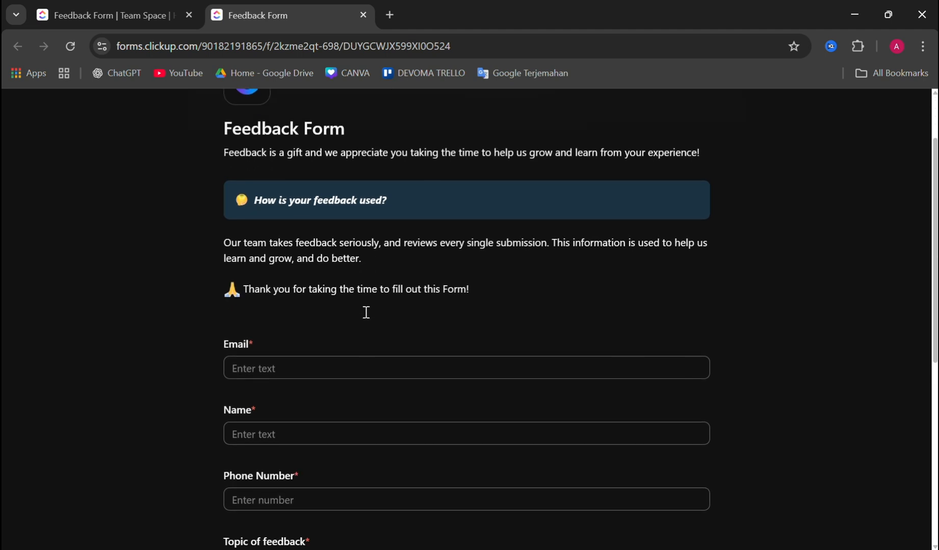
scroll(366, 312, "up", 4)
scroll(364, 309, "down", 5)
scroll(364, 309, "up", 4)
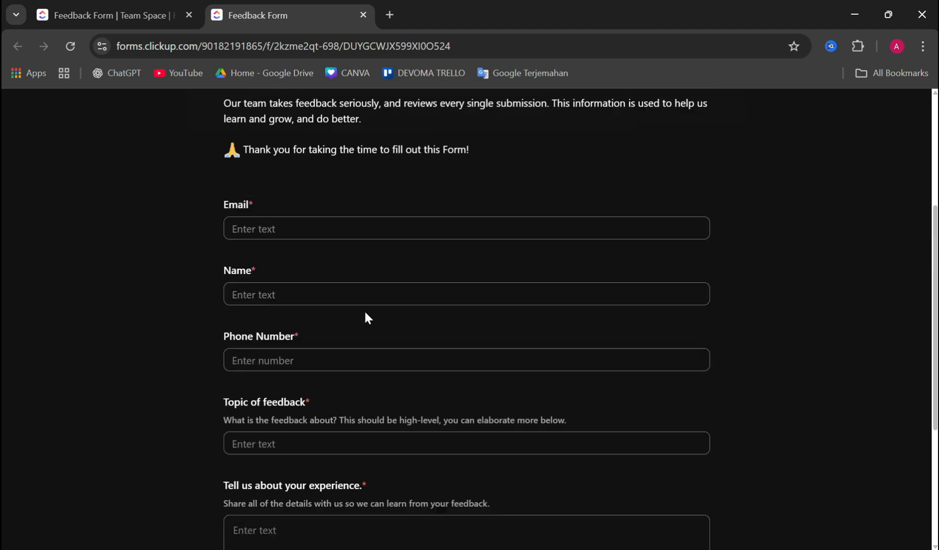
Fill in the respondent's email, name and phone number, enter "good" as both the feedback topic and experience, and submit the form
scroll(357, 292, "down", 1)
scroll(356, 292, "down", 1)
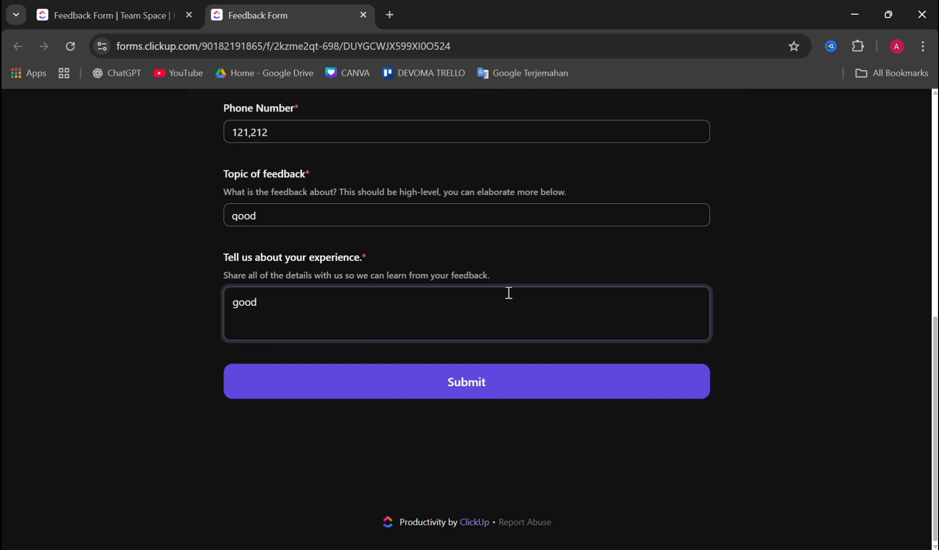
scroll(535, 260, "up", 5)
scroll(537, 255, "down", 4)
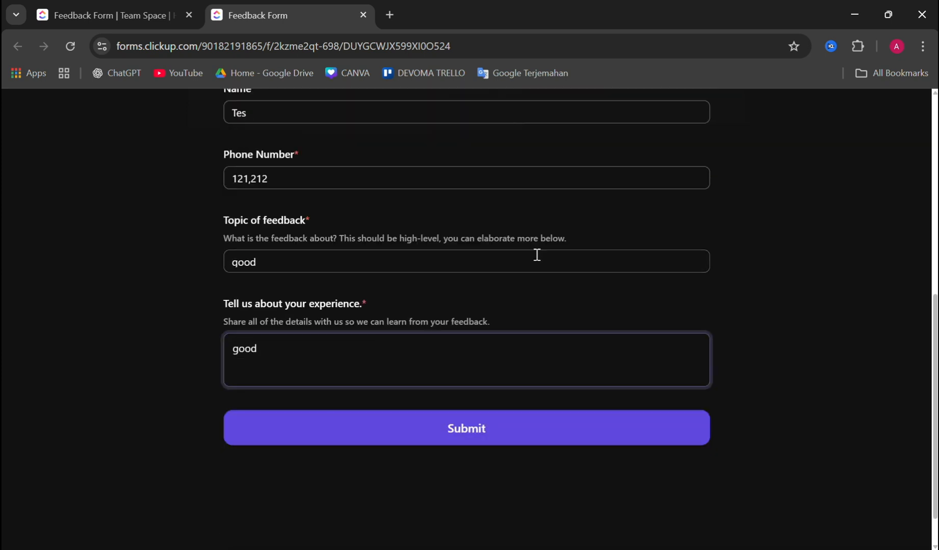
left_click(469, 431)
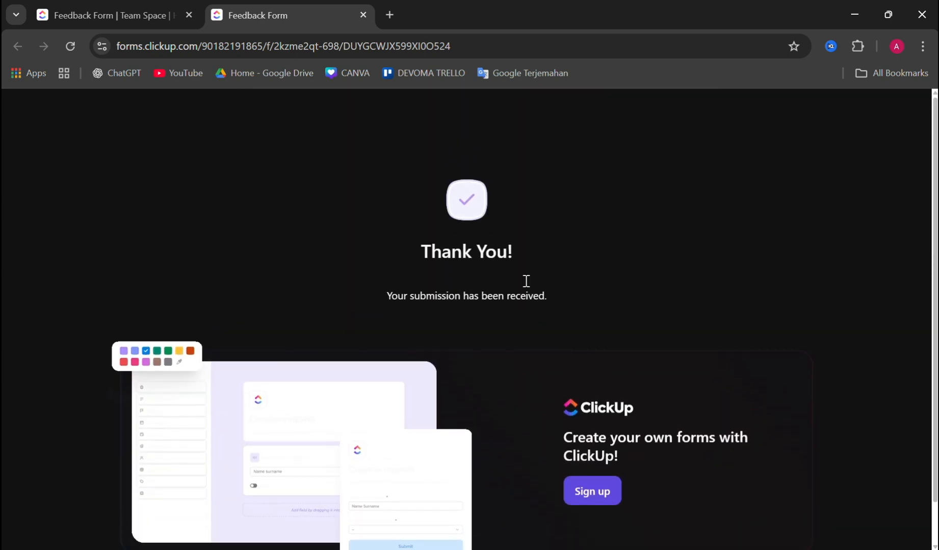
Reload the Feedback Form view in the workspace tab and open its responses, dismissing the download pop-up
left_click(155, 6)
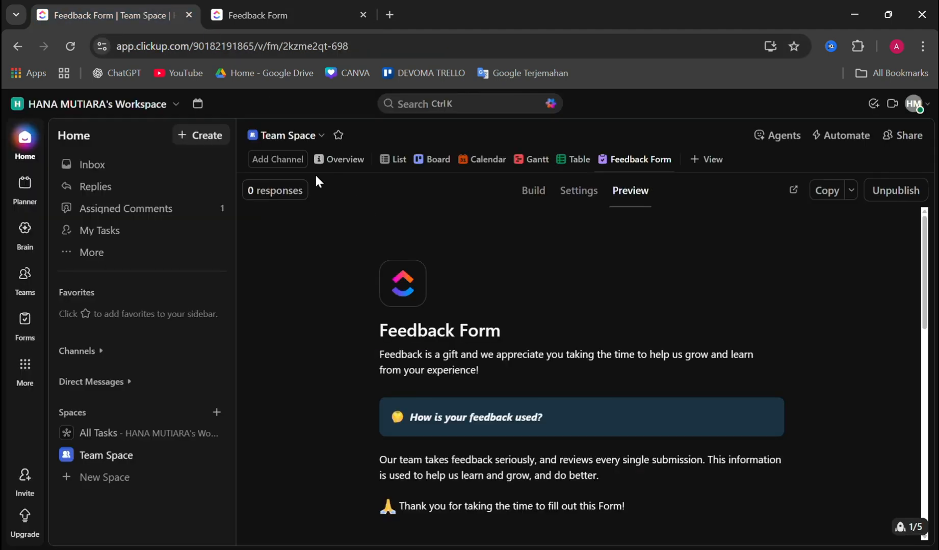
left_click(71, 47)
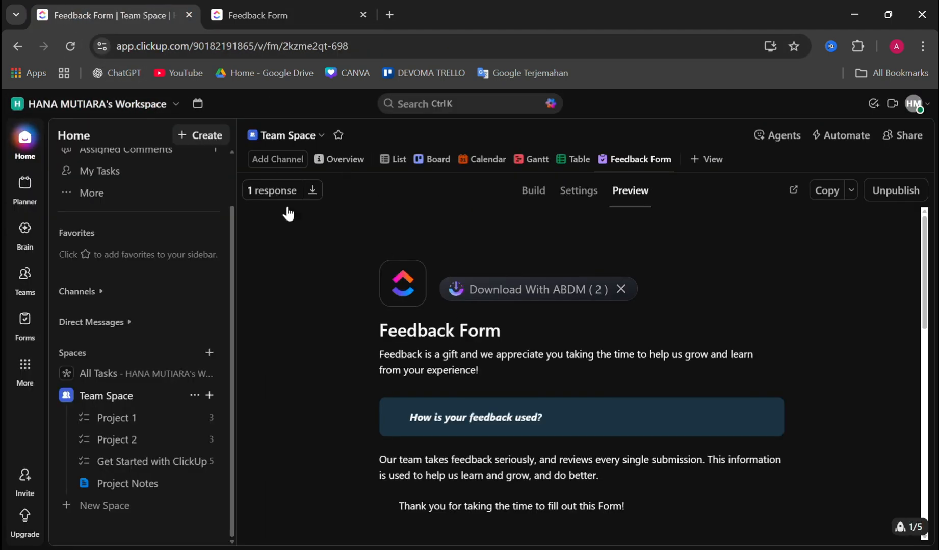
left_click(270, 192)
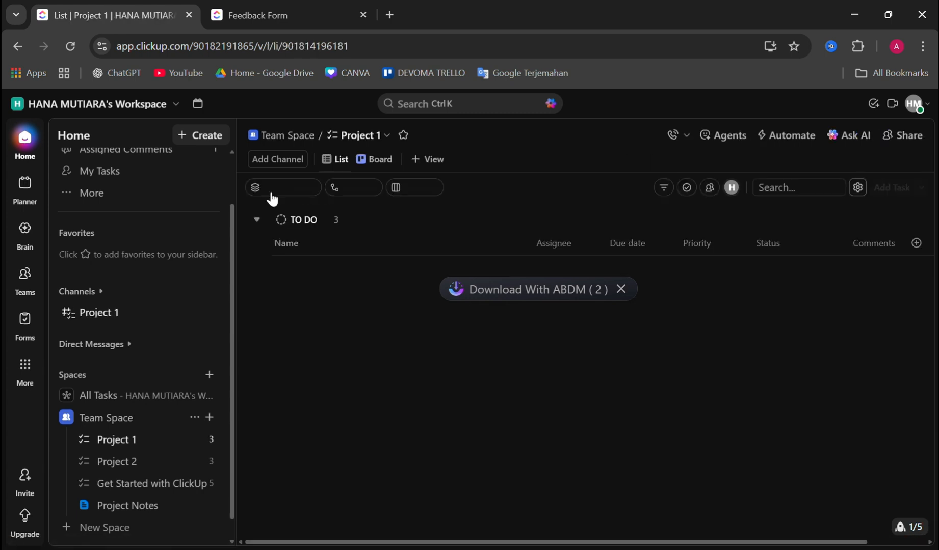
left_click(626, 292)
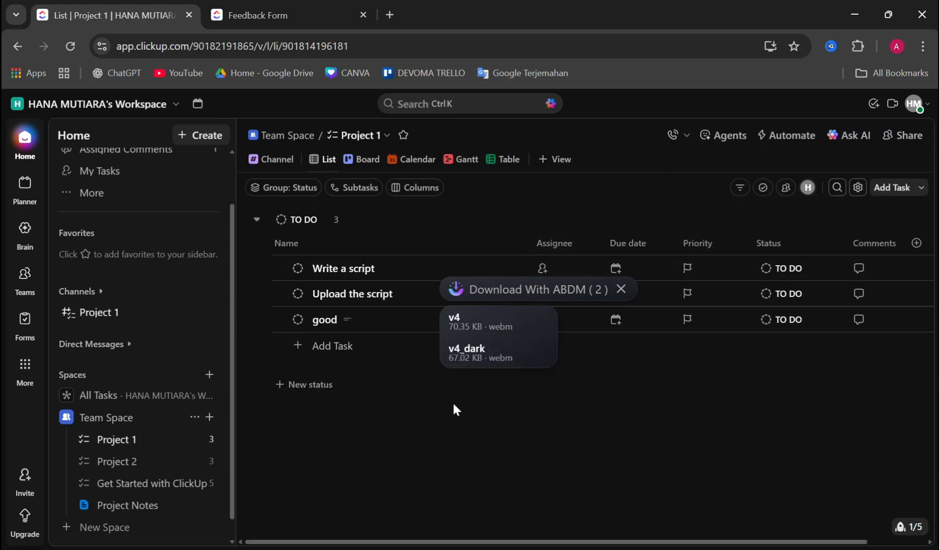
left_click(621, 289)
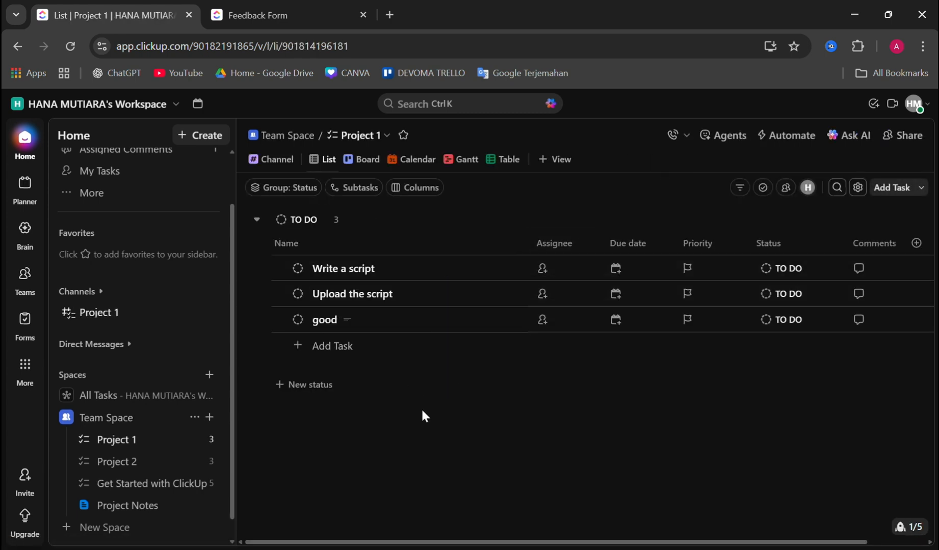
Open the "good" task in Project 1 and examine its Email, Name and Phone Number custom fields
left_click(358, 321)
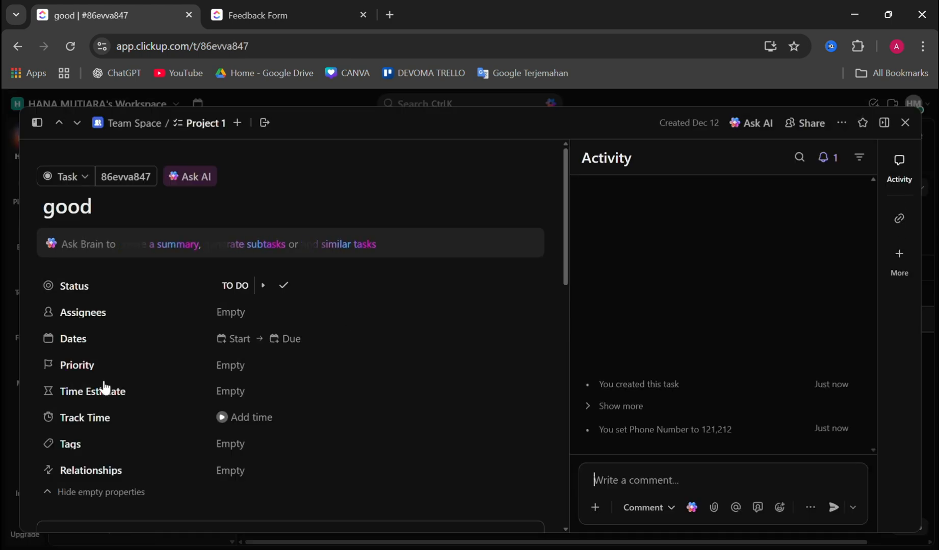
scroll(104, 388, "down", 4)
scroll(248, 439, "down", 5)
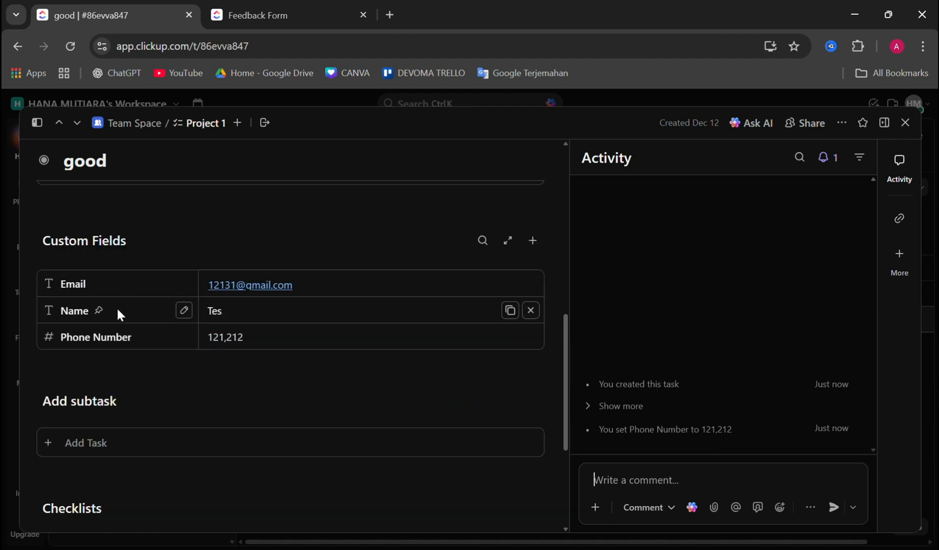
scroll(210, 362, "down", 2)
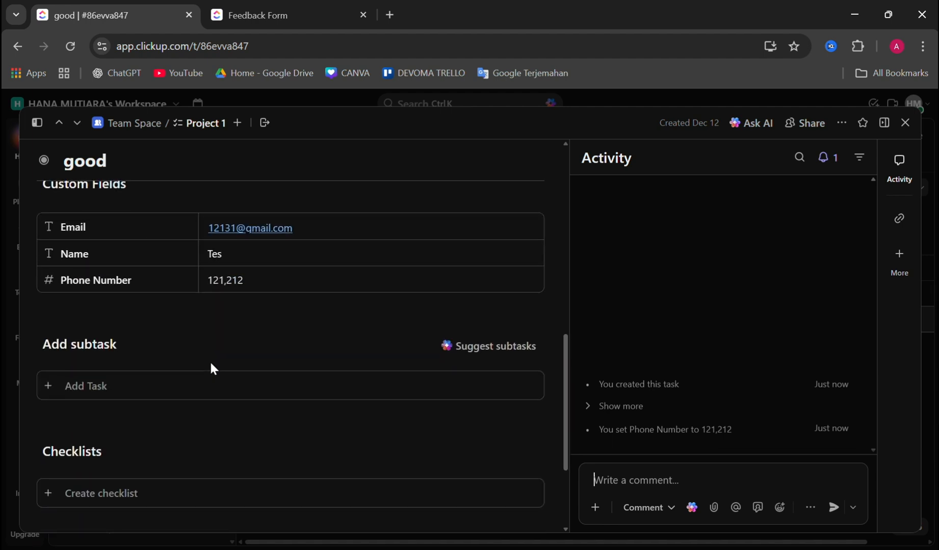
scroll(210, 362, "up", 4)
scroll(210, 361, "down", 3)
scroll(209, 368, "down", 5)
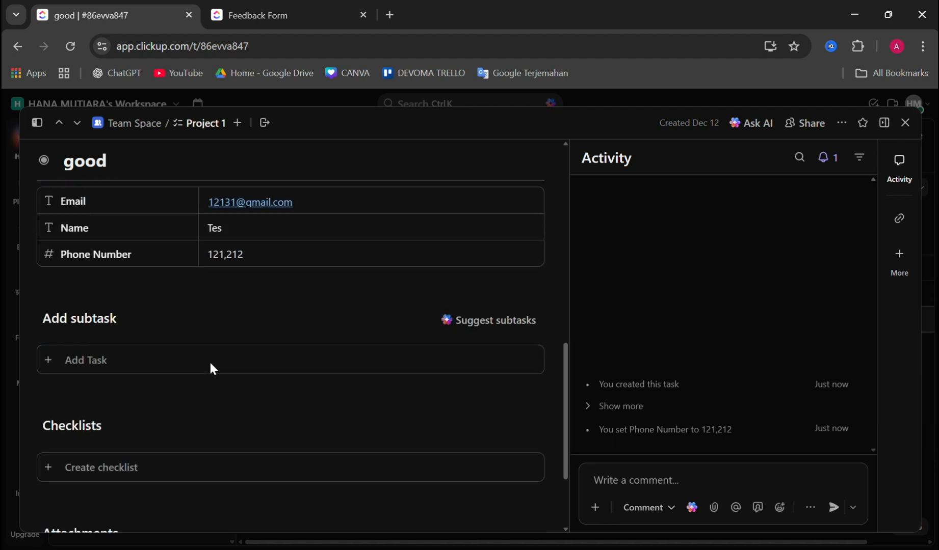
scroll(408, 389, "up", 15)
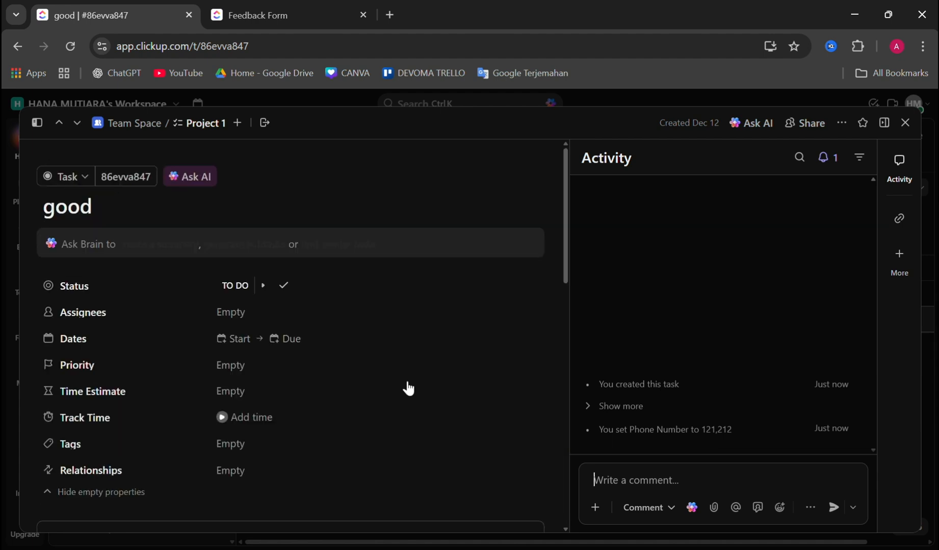